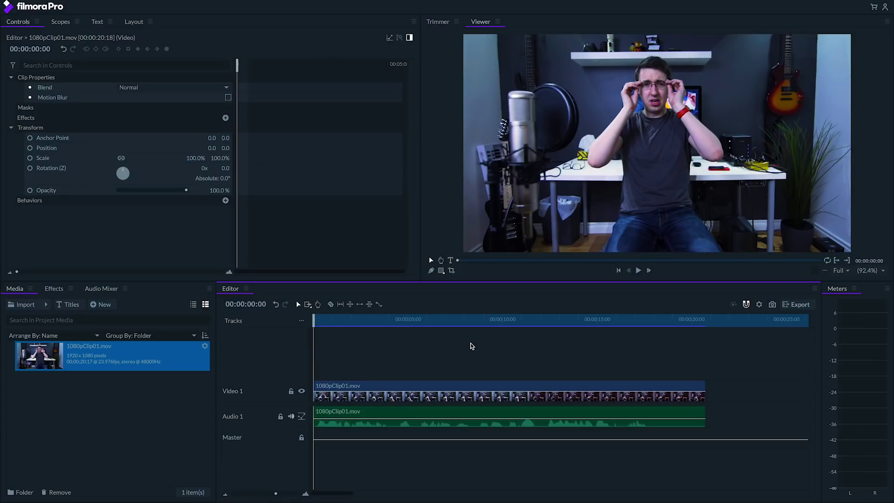
Step: Set the playhead at 00:00:10:11 and start a new 1920 x 1080 plane named HUD
drag(314, 319, 532, 347)
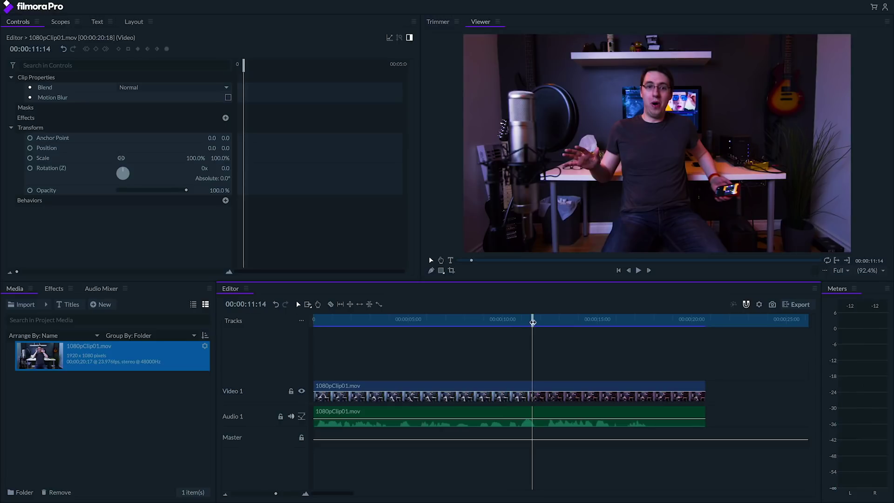
drag(532, 320, 511, 320)
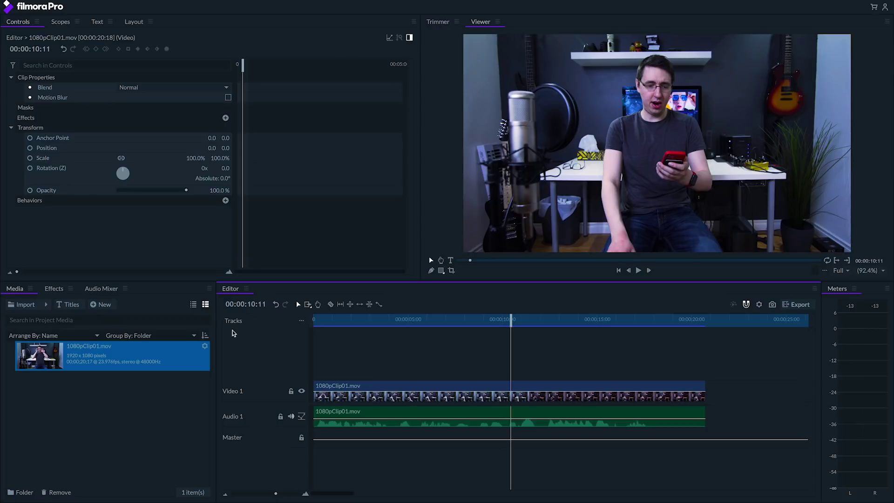
click(101, 304)
click(102, 315)
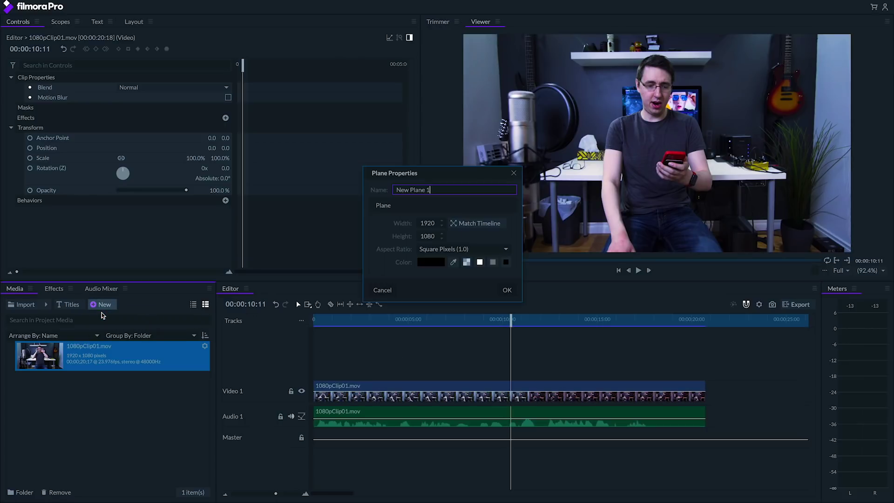
click(453, 190)
key(ctrl+a)
text(HUD)
Step: Give the HUD plane a saturated orange color and create it
click(432, 265)
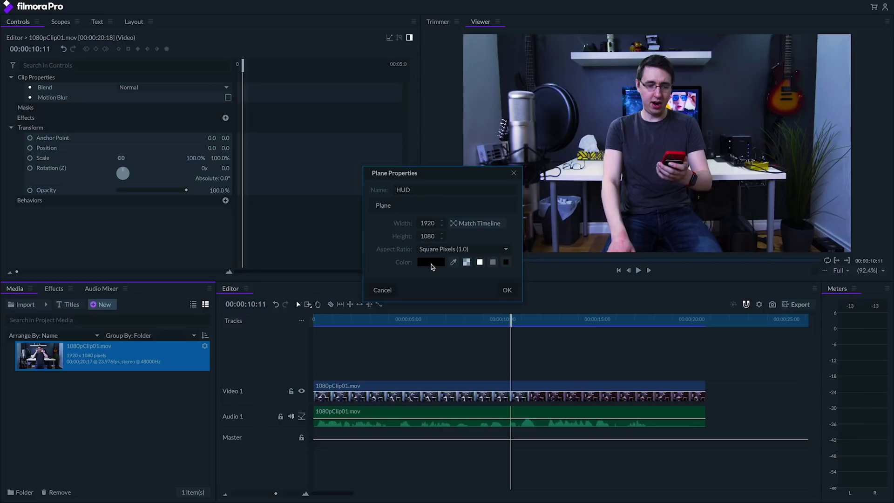
drag(89, 437, 6, 436)
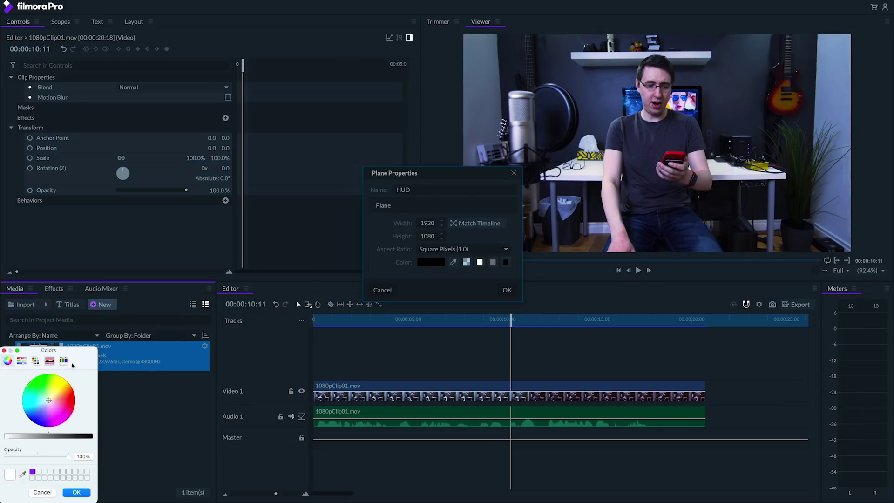
drag(77, 352, 620, 202)
drag(611, 244, 627, 231)
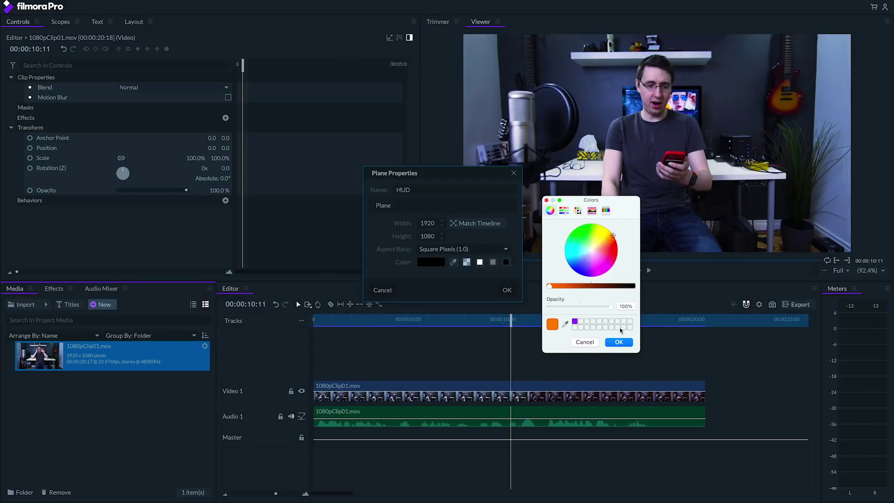
click(620, 342)
click(507, 291)
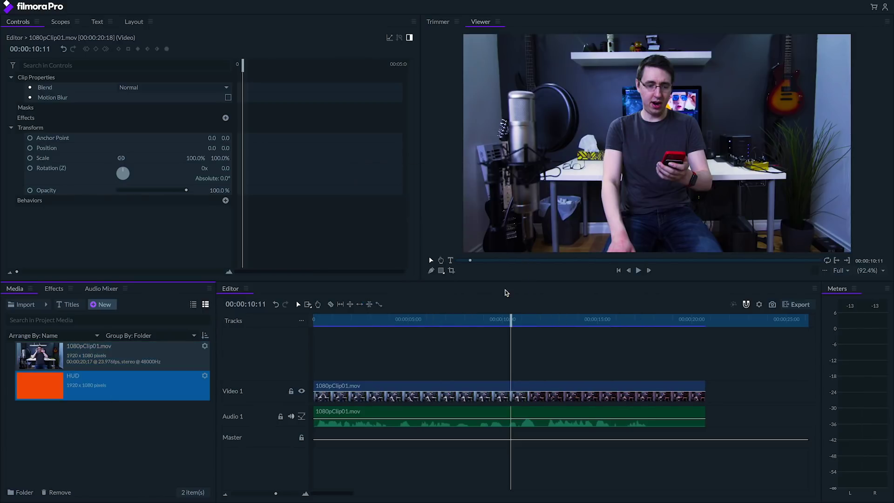
Step: Place the HUD plane on a new track above the video at 00:00:10:11 and extend it to the footage's end
click(16, 388)
drag(17, 388, 512, 372)
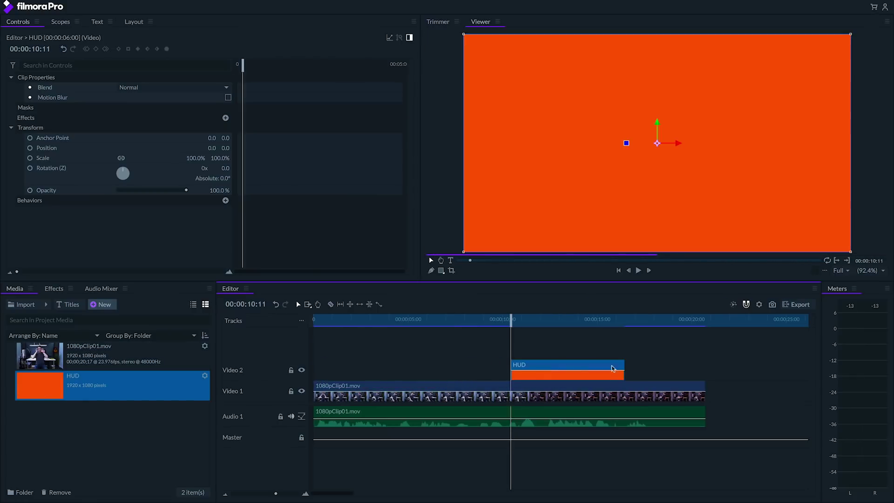
drag(625, 366, 704, 368)
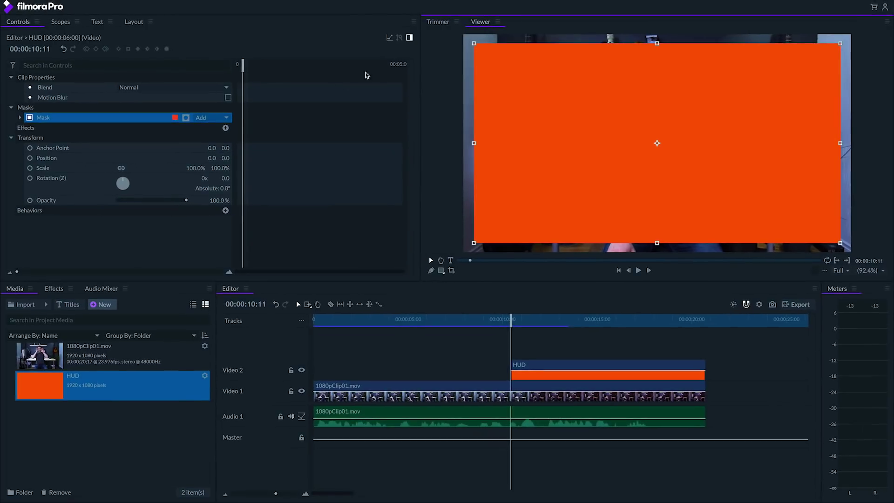
Step: Invert the HUD clip's rectangular mask to leave only a border, and set the clip's blend mode to Add
click(187, 118)
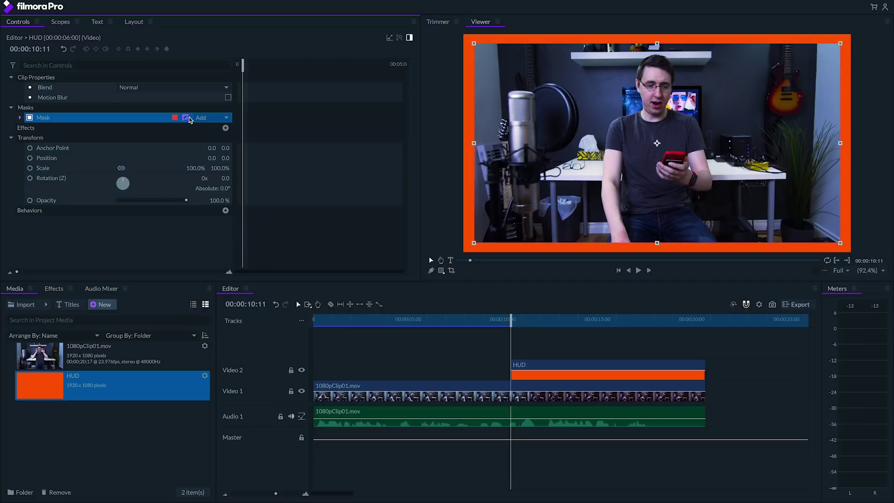
click(180, 88)
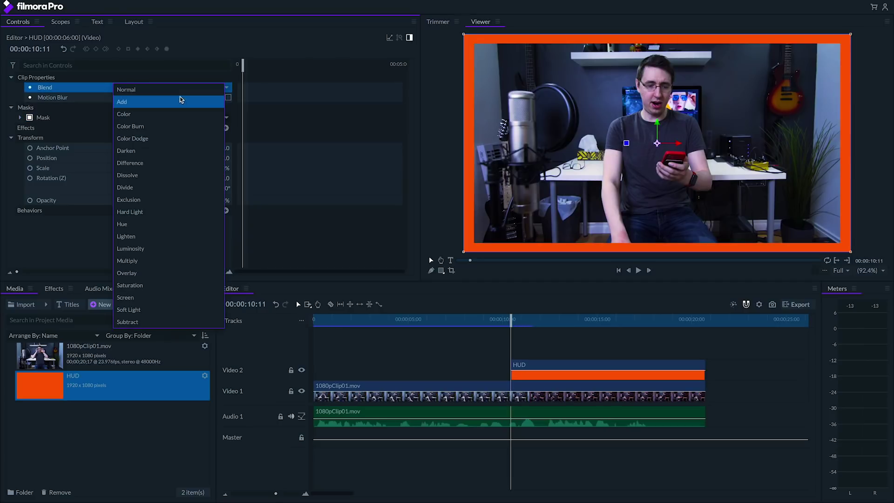
click(181, 101)
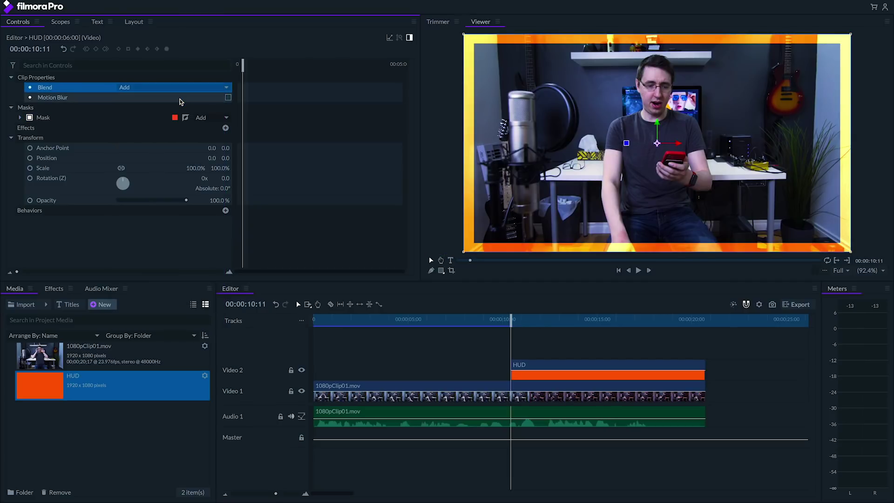
Step: Apply the Scan Lines effect to the HUD clip with the Heavy preset
click(60, 289)
click(54, 311)
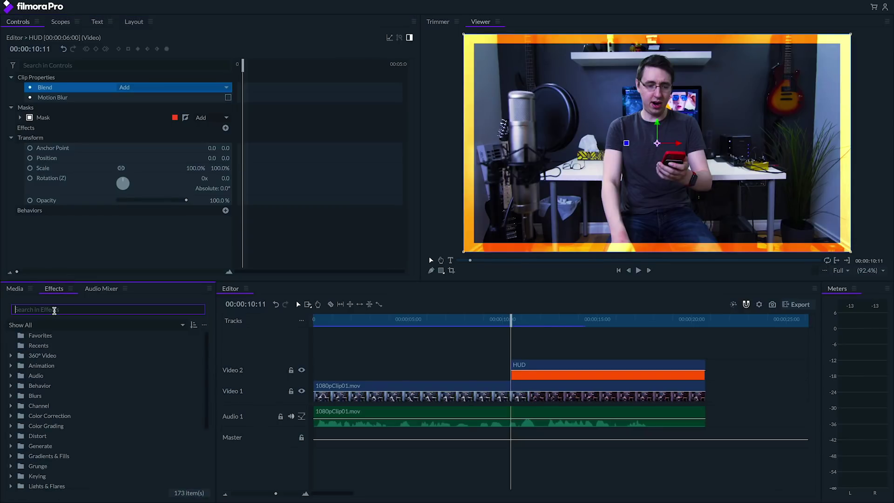
text(scan lines)
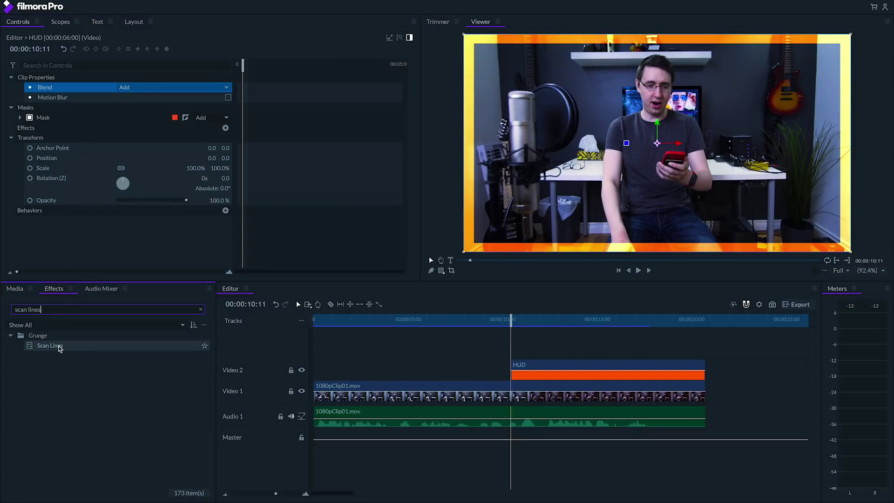
drag(60, 346, 510, 360)
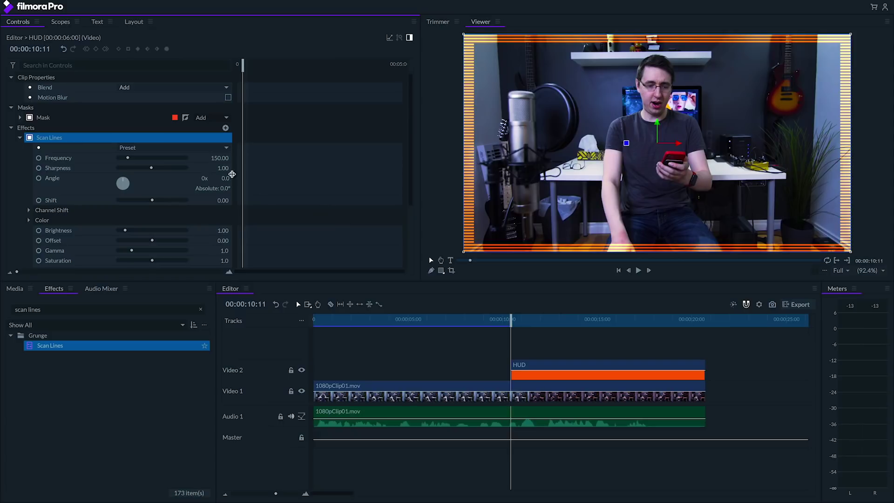
click(178, 148)
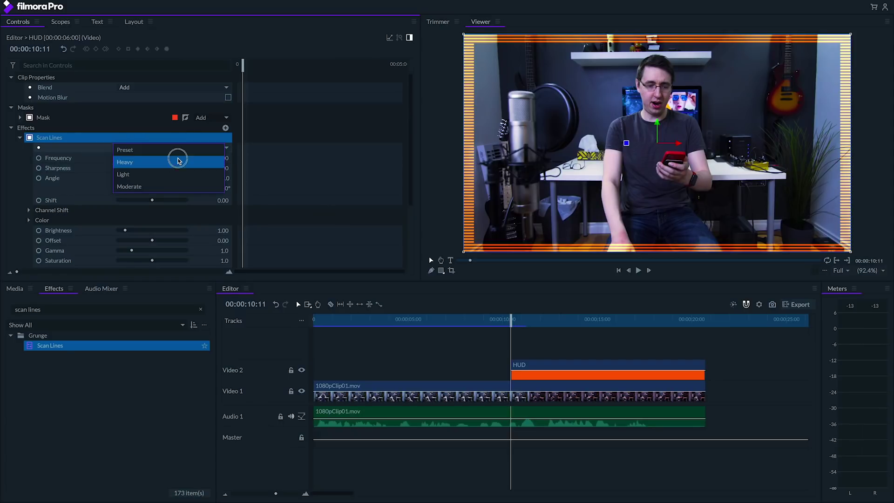
click(175, 162)
click(20, 138)
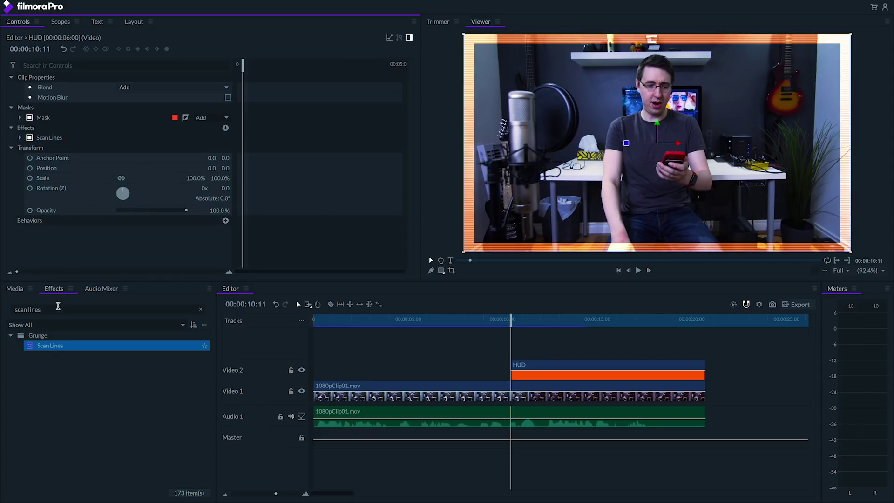
Step: Apply the Quad Warp effect to the HUD clip
click(58, 309)
text(quad warp)
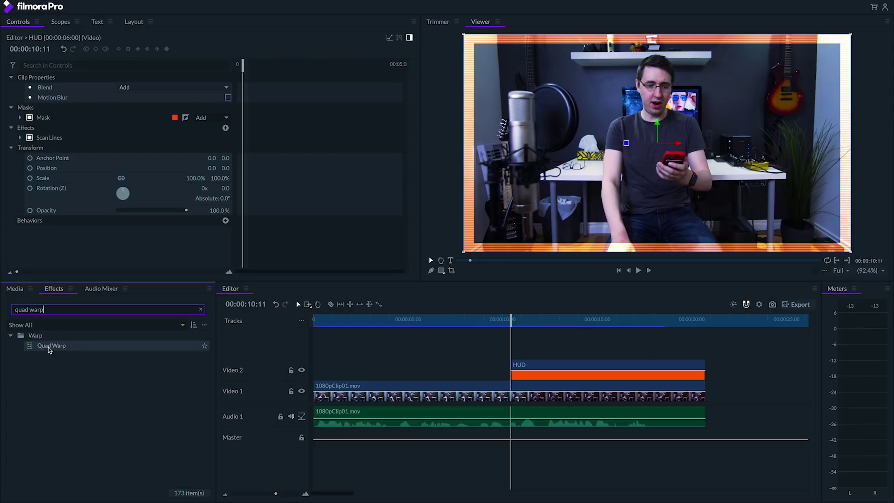
drag(51, 346, 528, 376)
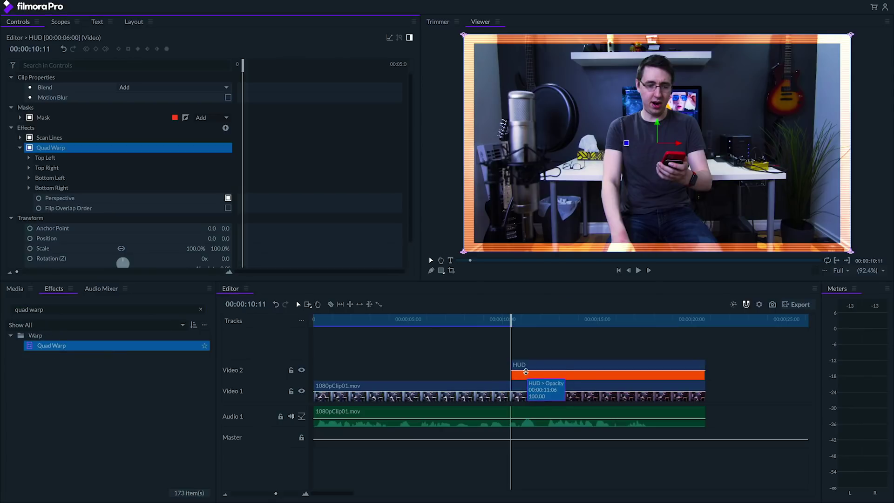
Step: Warp the HUD frame's four corners into a trapezoid in front of the seated man, wider along its upper edge
drag(464, 37, 727, 146)
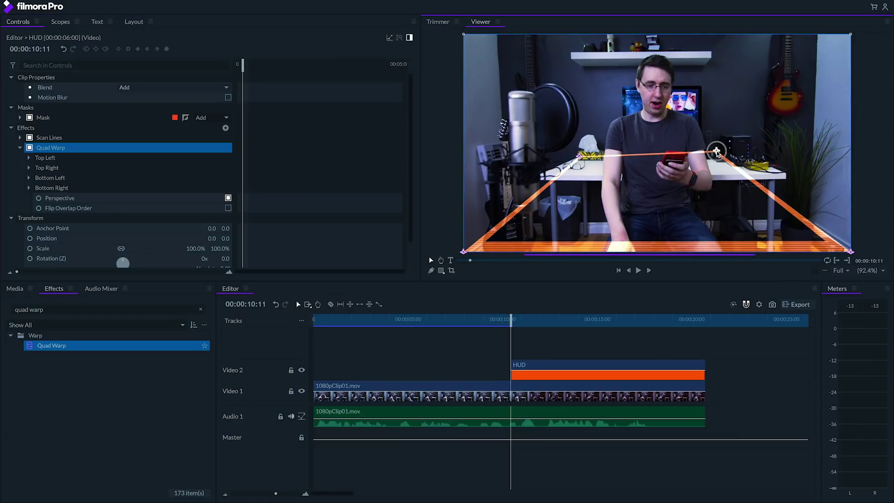
drag(580, 156, 560, 144)
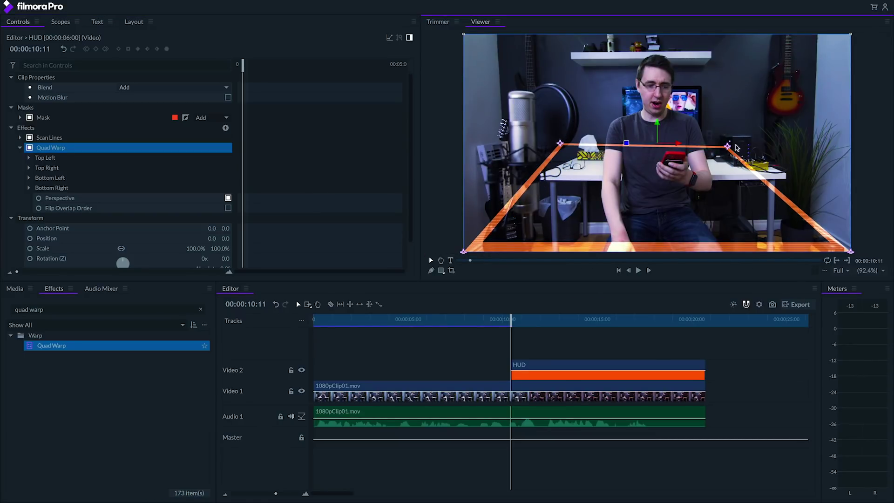
drag(728, 146, 741, 143)
drag(464, 253, 572, 230)
drag(850, 252, 725, 231)
drag(580, 213, 587, 212)
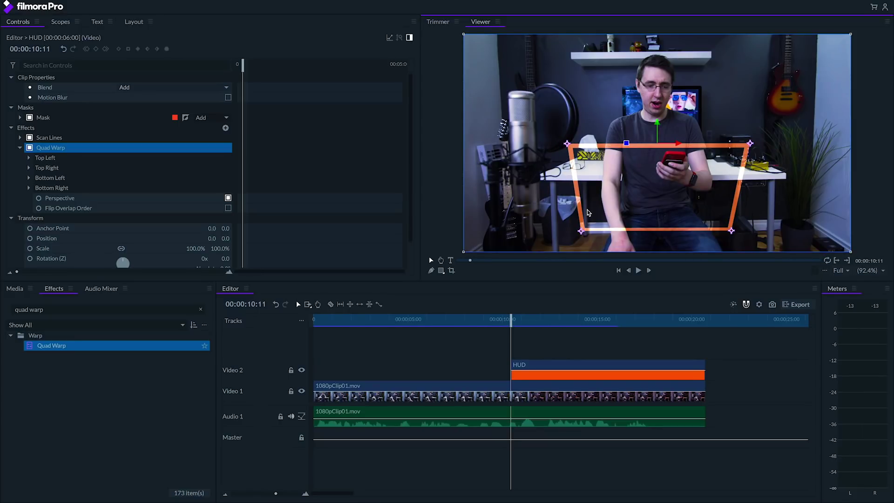
Step: Apply the Neon Glow effect to the HUD clip and set its glow color to red (255, 18, 0)
triple_click(75, 310)
text(neon glow)
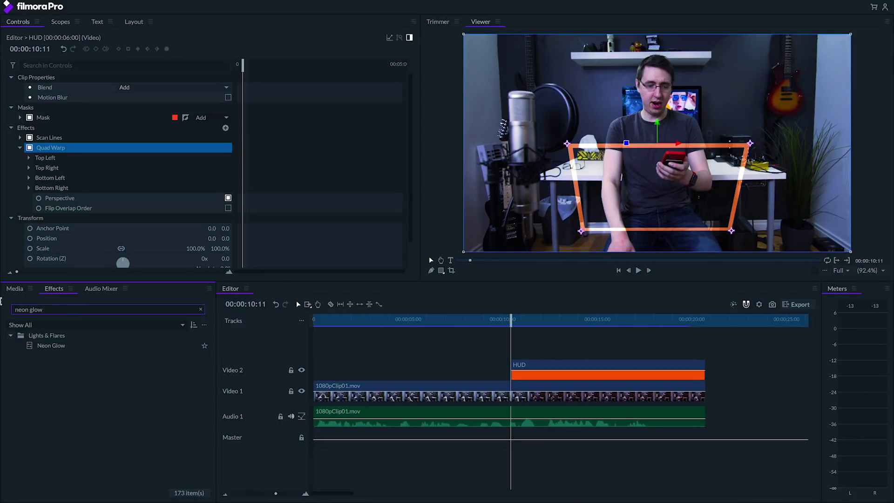
drag(52, 346, 540, 364)
scroll(378, 251, down, 3)
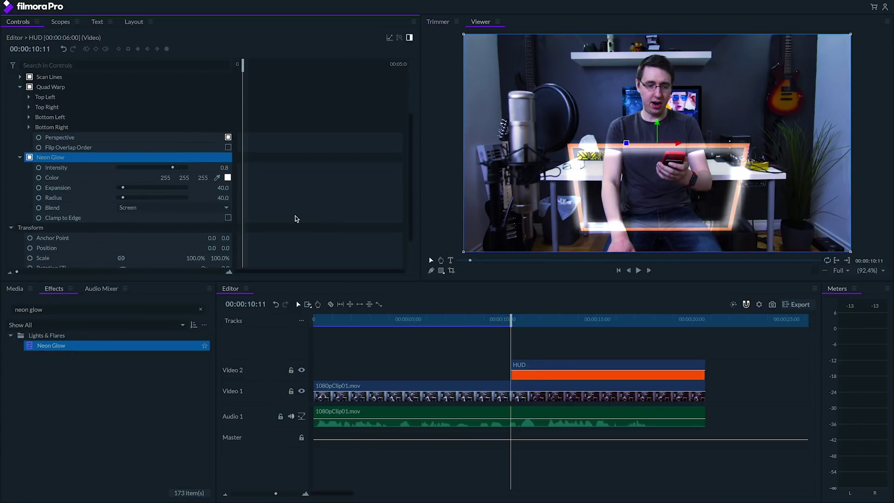
click(228, 179)
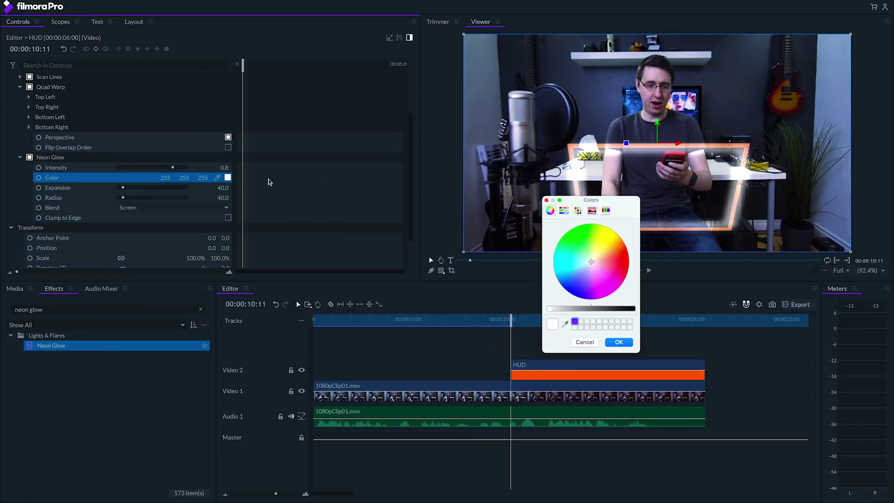
click(624, 250)
drag(625, 251, 630, 252)
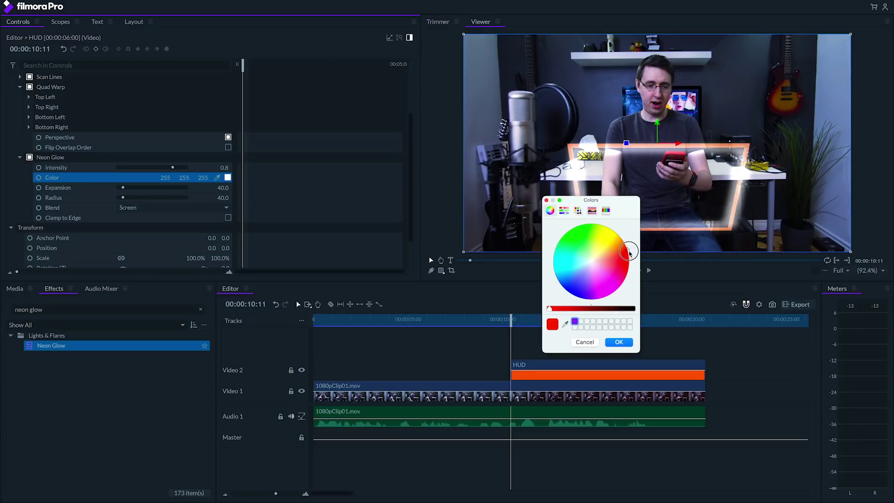
click(618, 343)
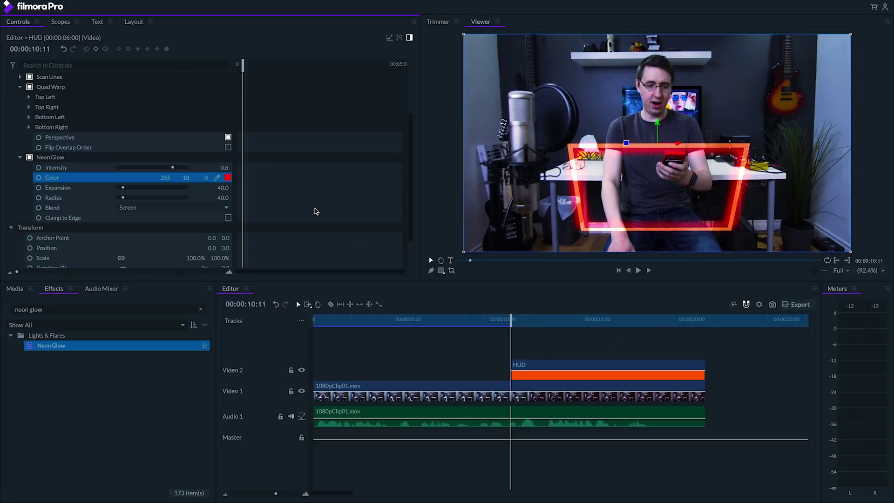
Step: Set the Neon Glow intensity to 1.0, its radius to about 122.8 and its blend mode to Add
drag(172, 168, 188, 168)
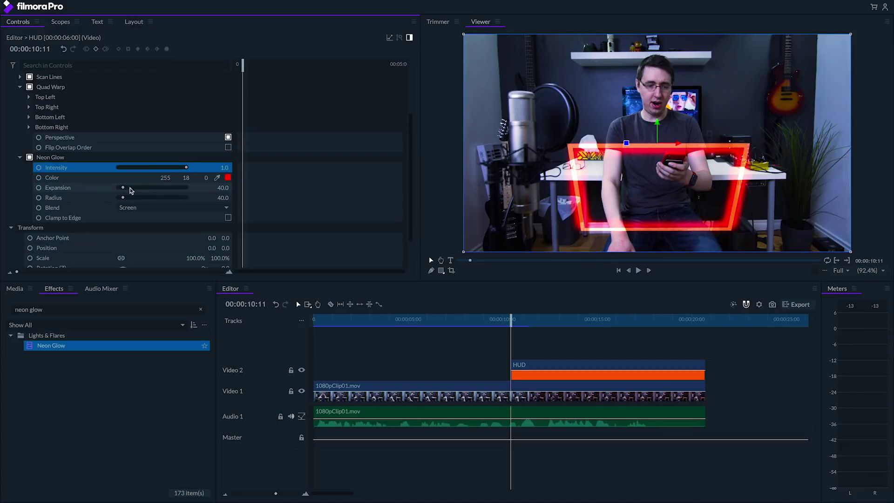
drag(124, 201, 163, 206)
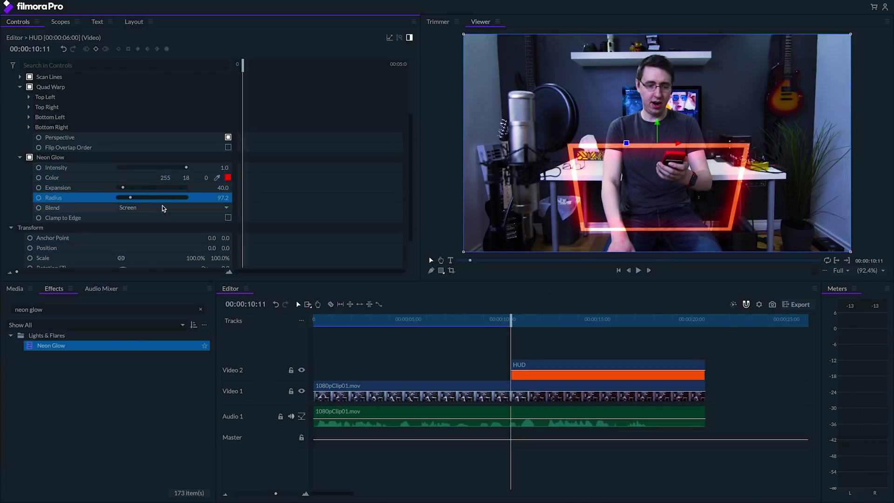
click(163, 208)
click(156, 234)
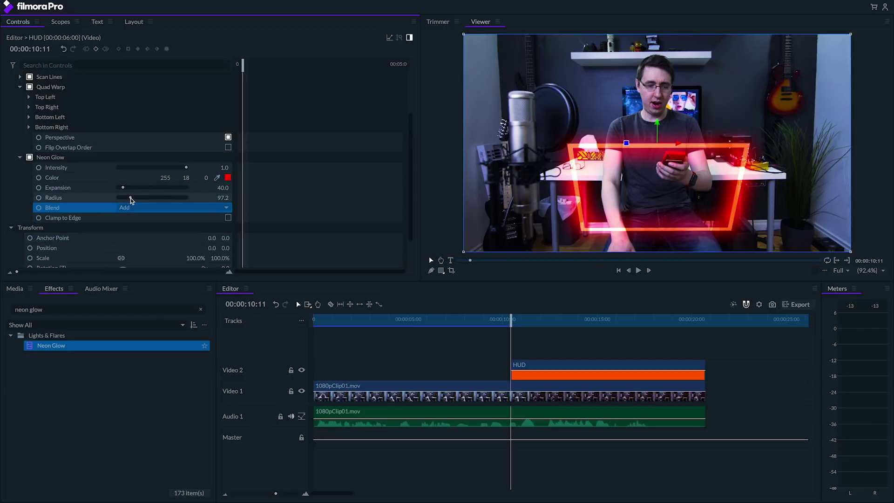
drag(130, 199, 133, 201)
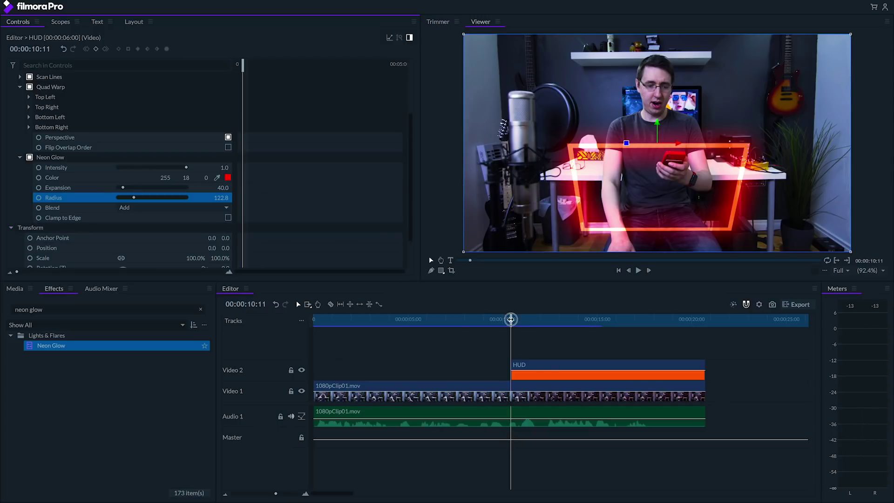
Step: Move the HUD clip up to Video 3 and place a copy of 1080pClip01.mov on Video 2 beneath it, spanning the same time range
drag(511, 320, 598, 319)
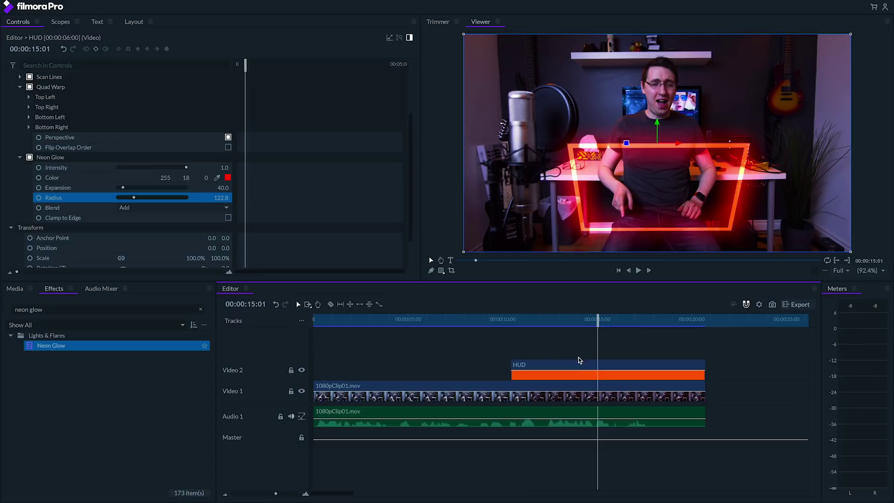
drag(575, 368, 574, 363)
click(543, 385)
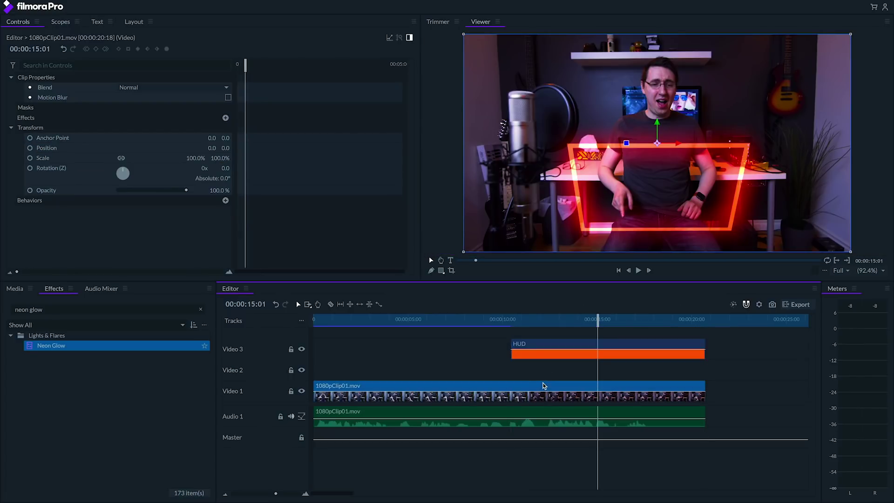
click(720, 321)
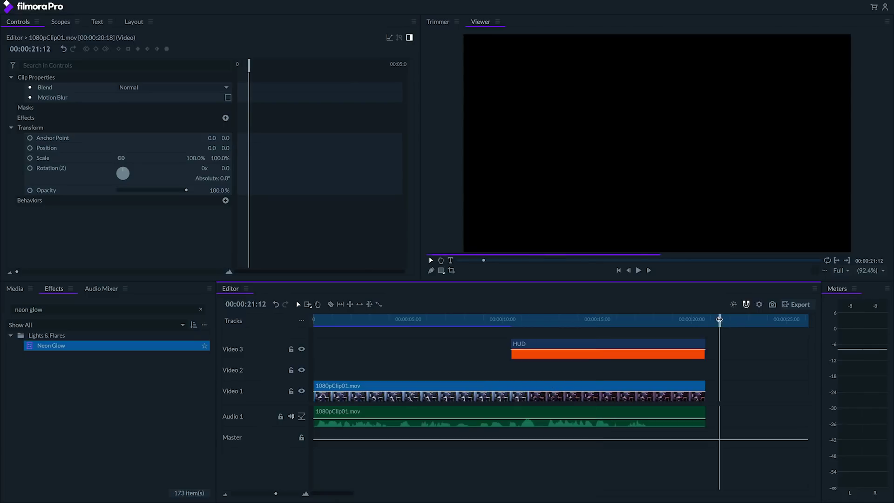
key(ctrl+v)
drag(745, 388, 511, 373)
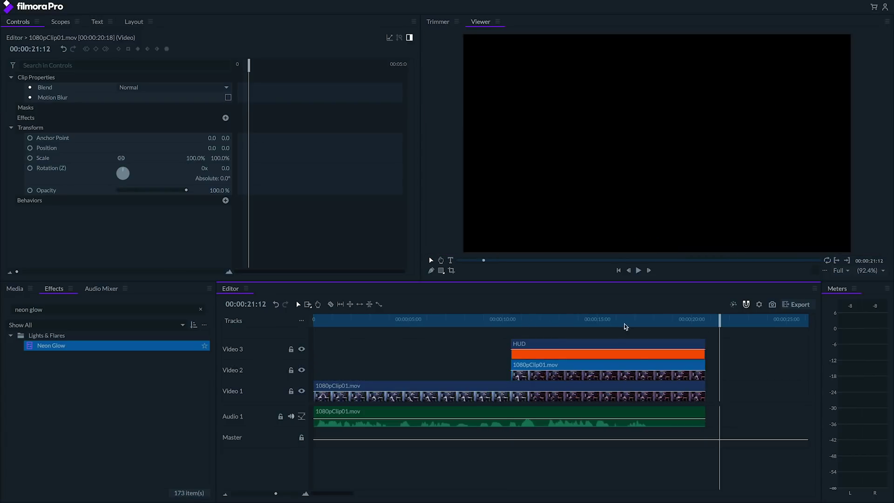
Step: Apply the Curves effect to the Video 2 copy of 1080pClip01.mov and lower its RGB curve's highlight end by about a third
click(641, 321)
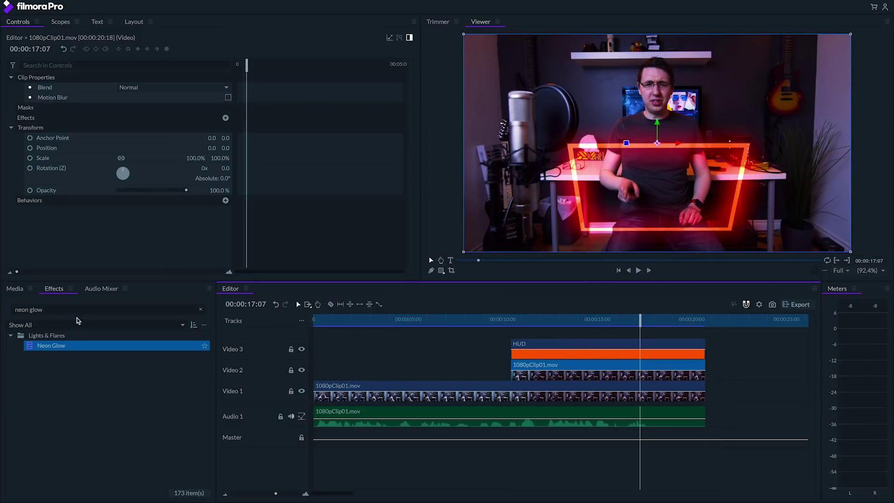
click(201, 309)
text(curves)
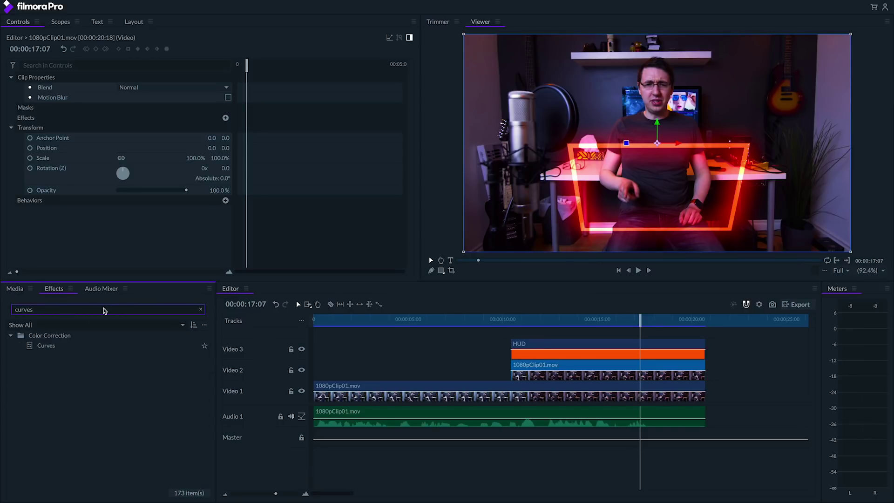
drag(46, 346, 532, 368)
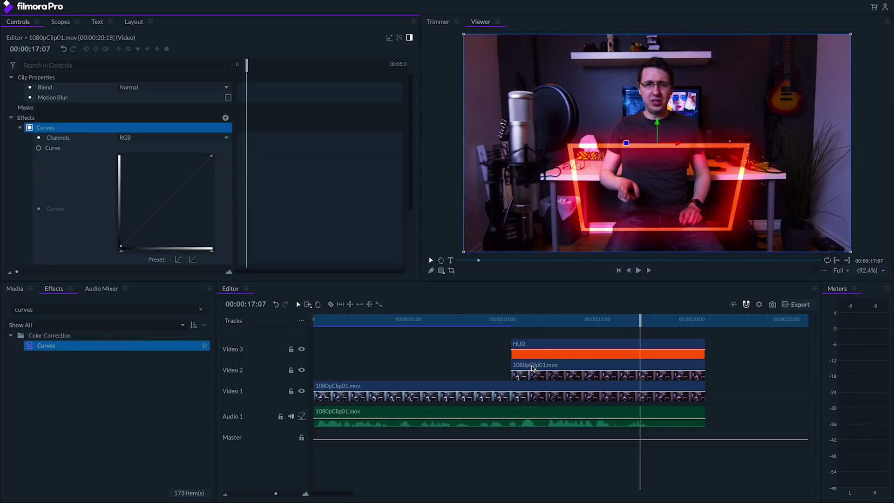
drag(216, 160, 235, 183)
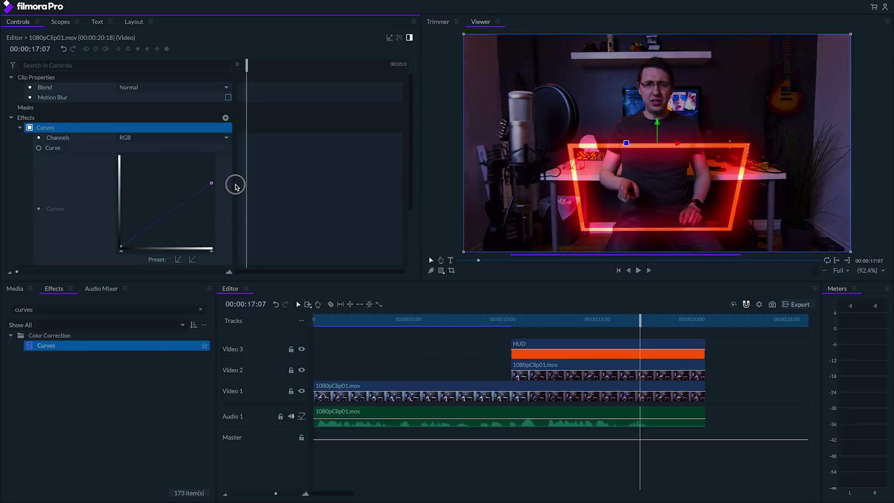
Step: Apply the Blur effect to the 1080pClip01.mov copy on Video 2 and set its radius to 10 px
click(20, 128)
double_click(20, 310)
text(blu)
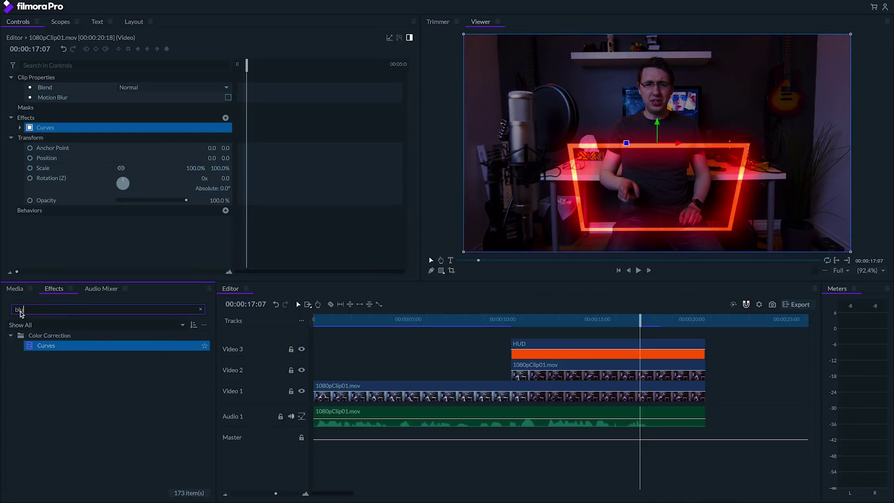
text(r)
drag(43, 355, 529, 366)
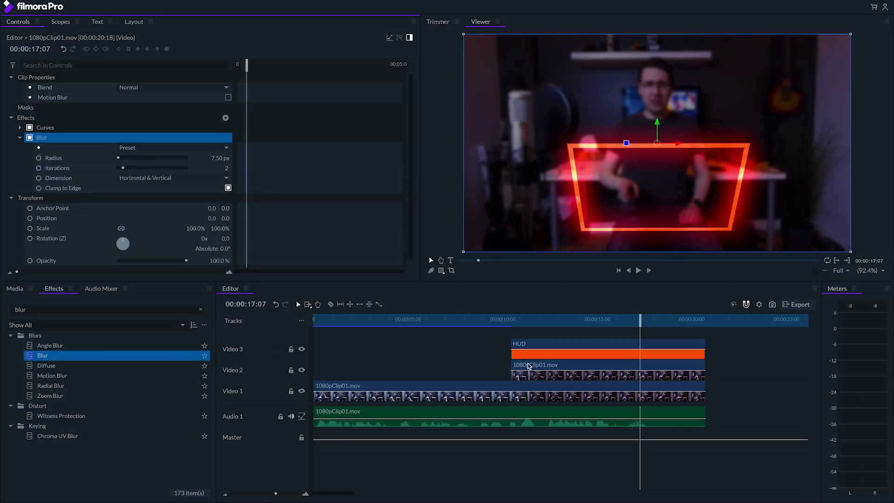
click(217, 158)
text(10)
key(Return)
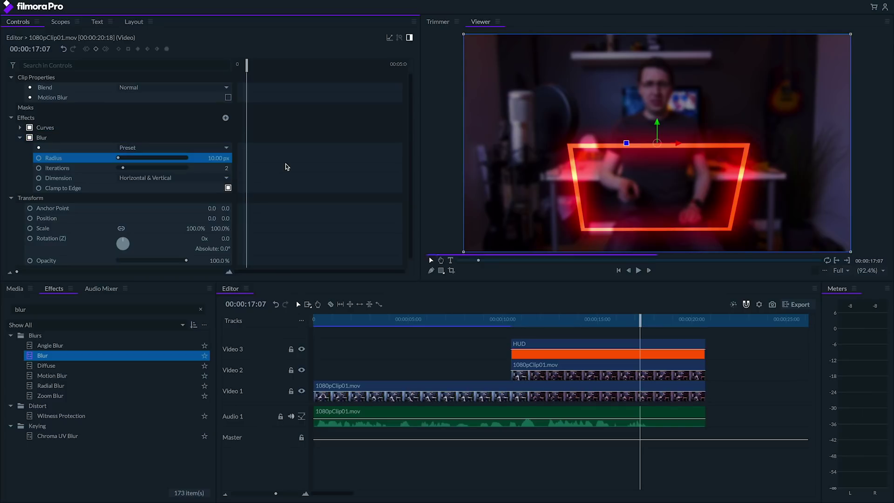
click(19, 137)
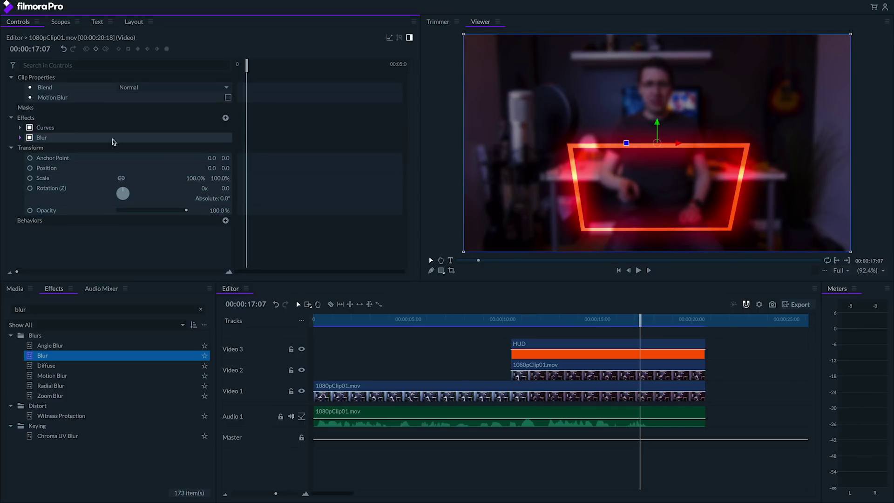
Step: Draw a closed four-point mask on the Video 2 clip along the corners of the glowing HUD frame
click(431, 271)
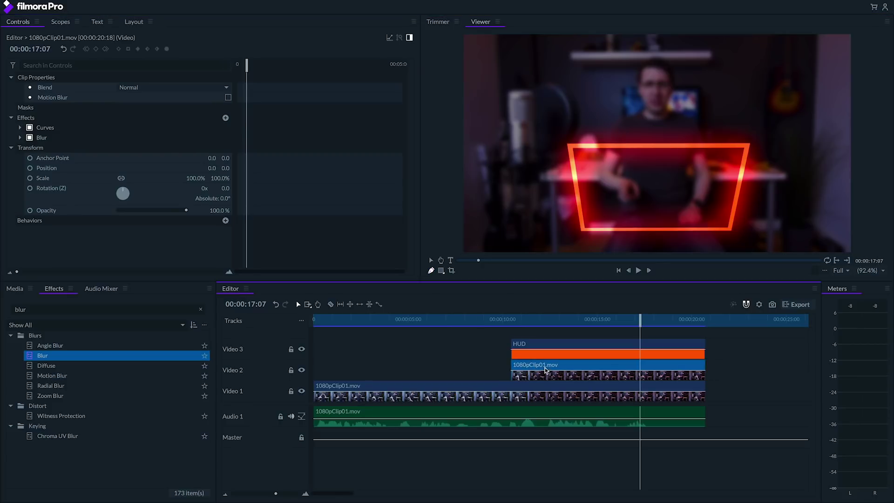
click(570, 146)
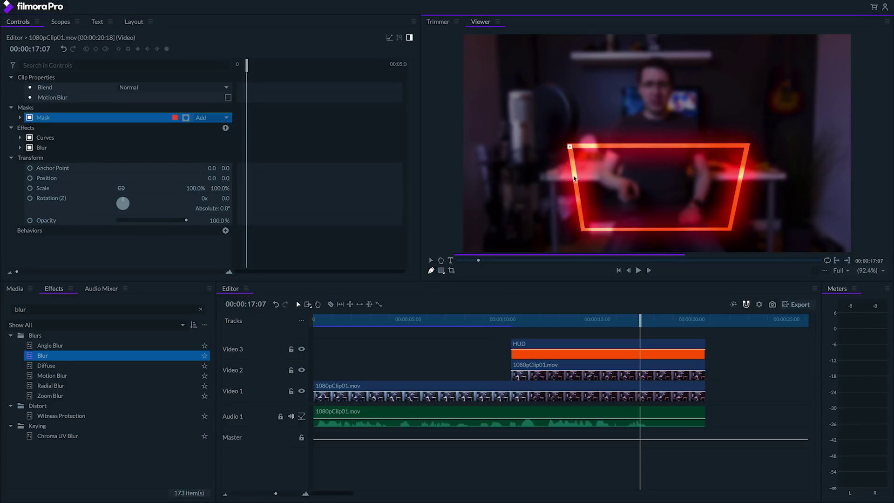
click(583, 230)
click(730, 230)
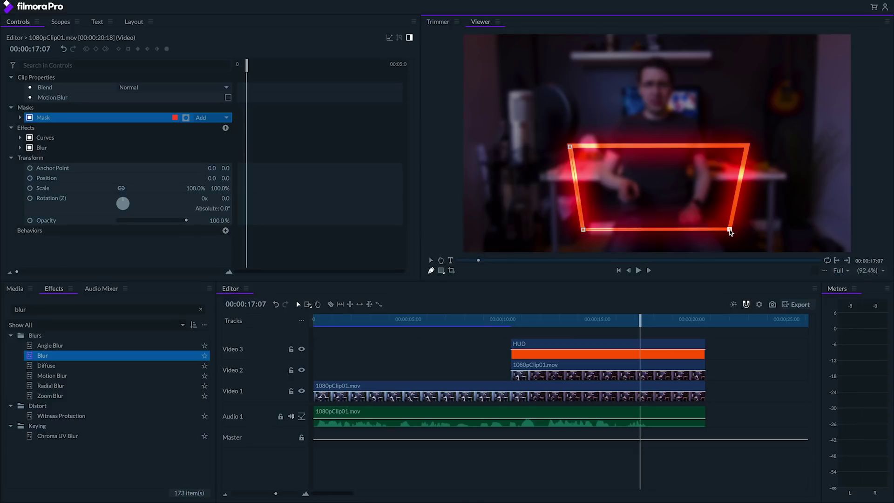
click(747, 146)
click(570, 146)
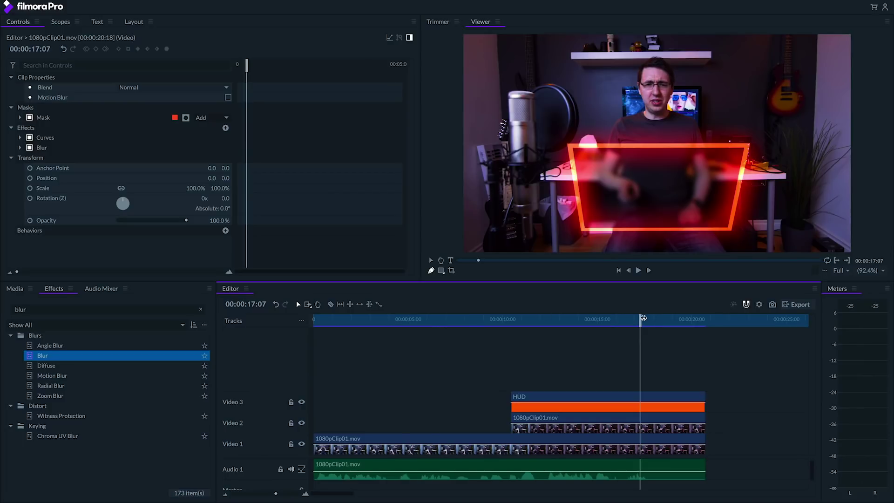
Step: Place a duplicate of the HUD clip on a new Video 4 track, directly above the original and spanning the same time range
mouse_move(643, 317)
mouse_down()
mouse_move(629, 319)
mouse_move(658, 321)
mouse_up()
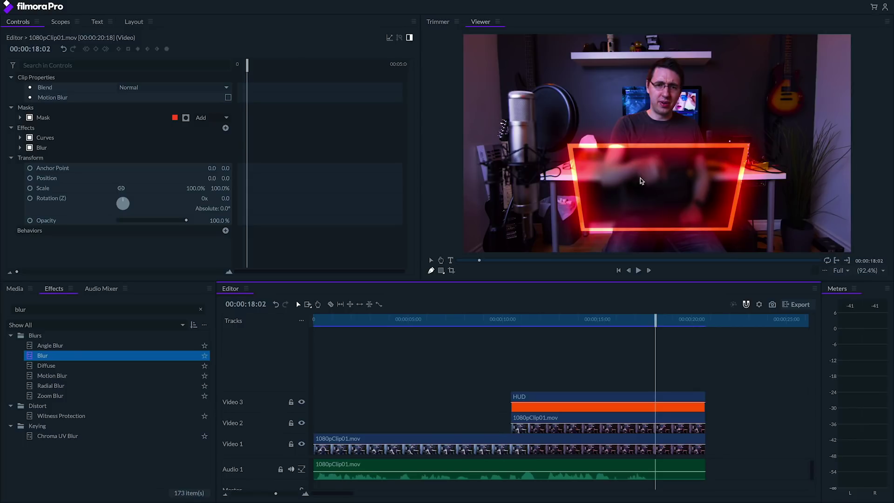
click(620, 399)
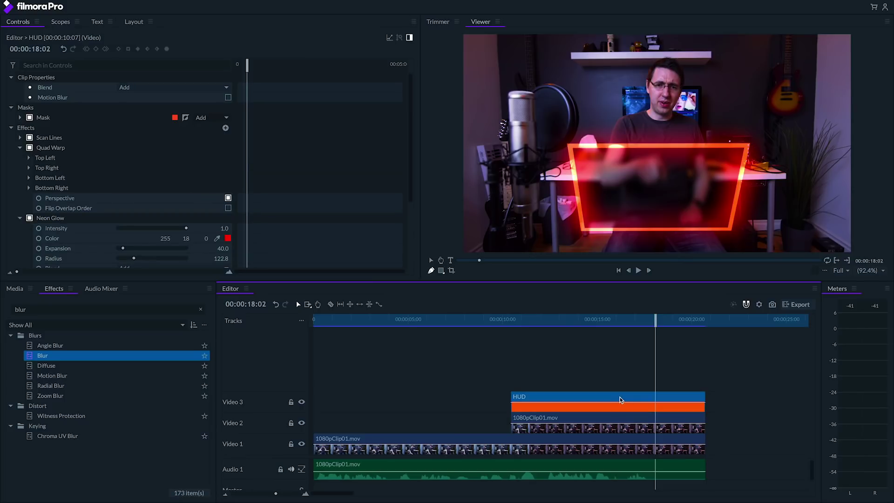
click(722, 323)
key(ctrl+v)
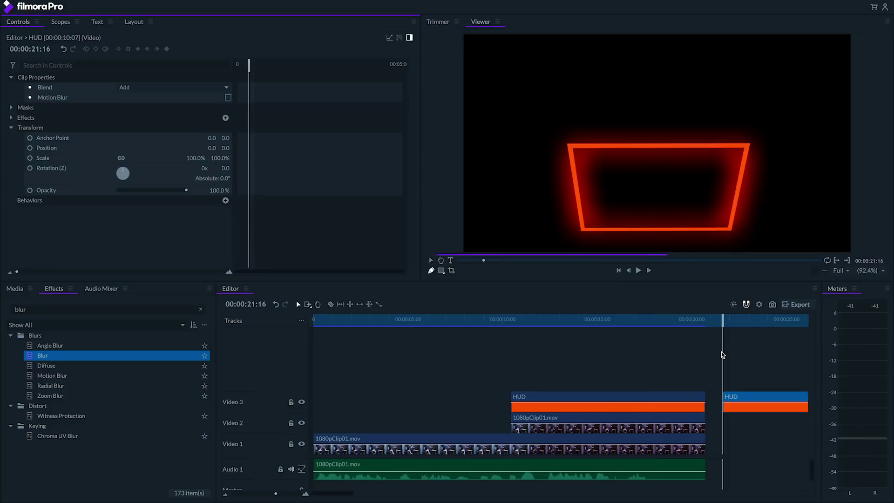
drag(740, 396, 534, 383)
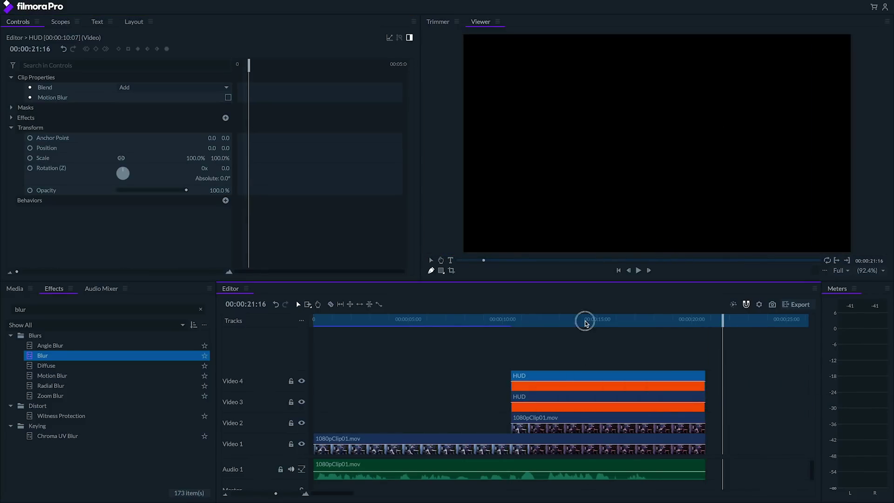
click(585, 321)
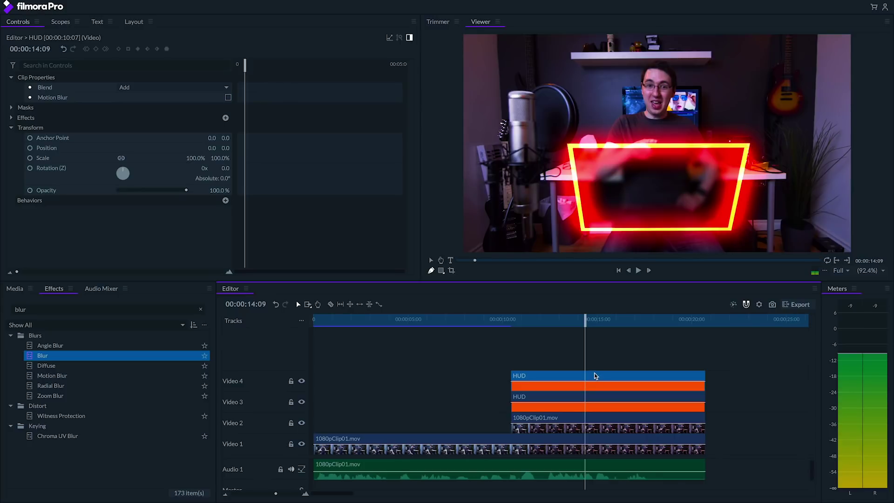
Step: Delete the existing mask from the HUD clip on Video 4
click(11, 108)
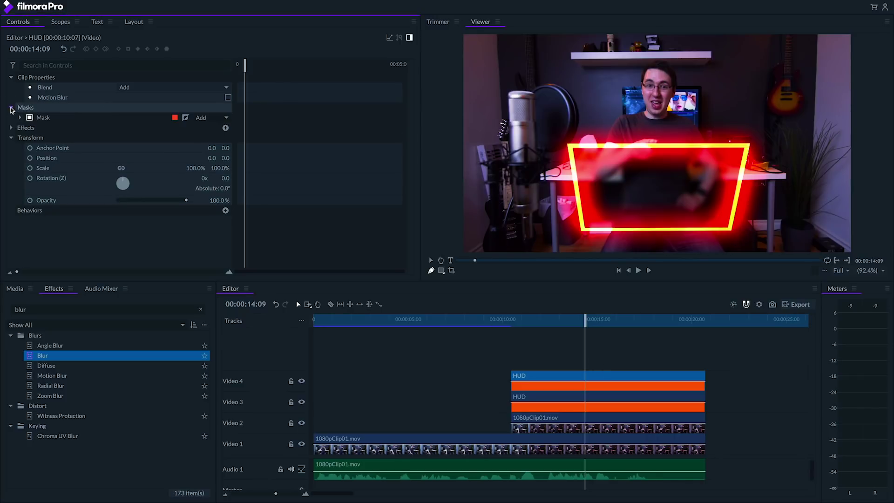
click(61, 117)
key(Delete)
Step: At 00:00:18:02, draw a rectangular mask around the man's head so a small solid panel remains in the HUD's upper middle
drag(588, 321, 659, 325)
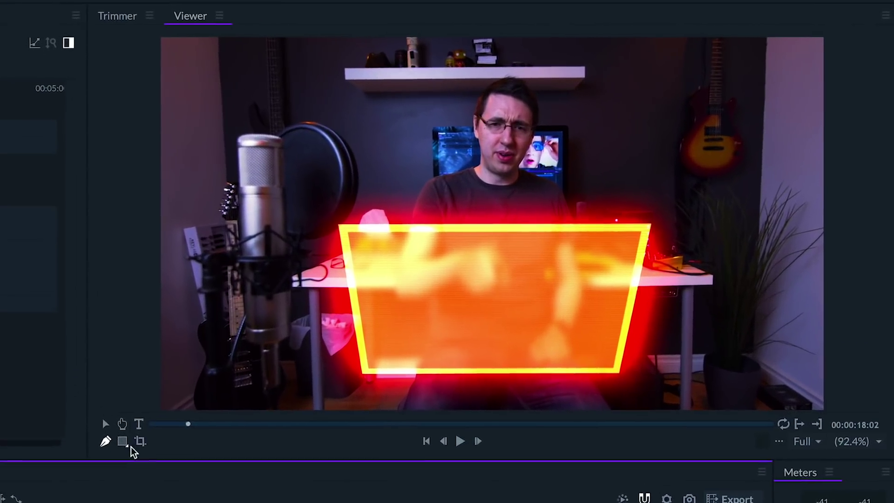
click(123, 442)
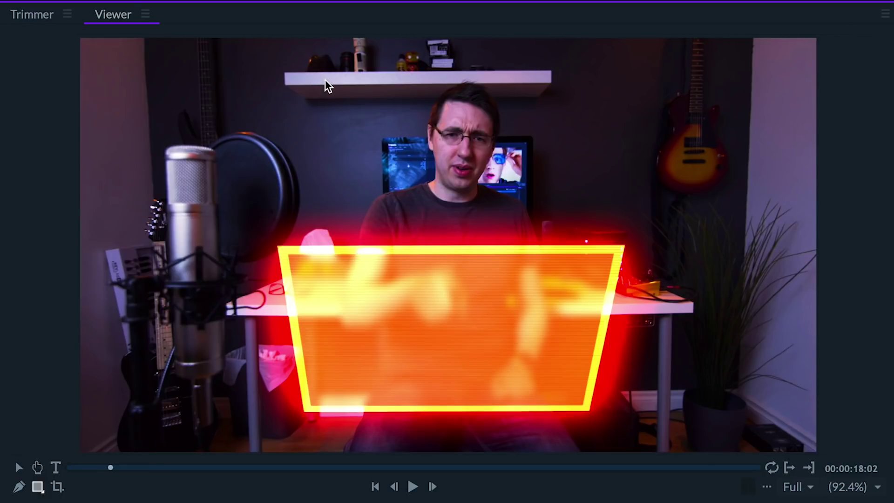
drag(325, 80, 560, 194)
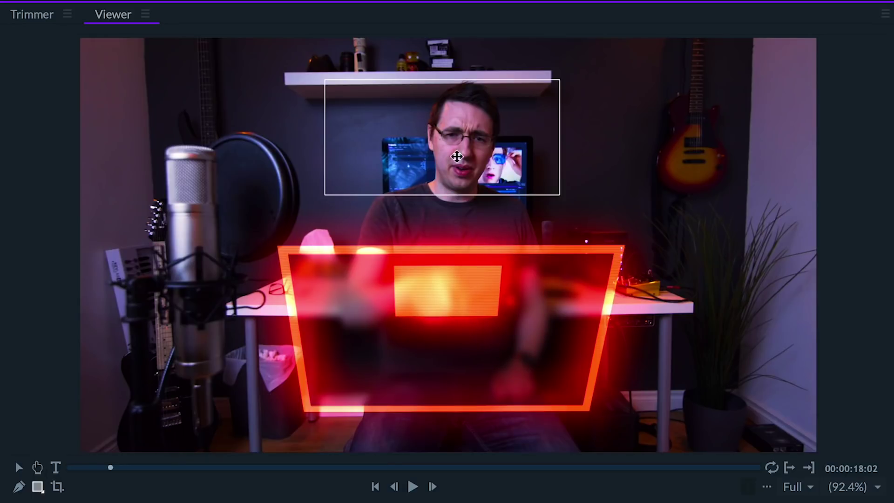
Step: Draw a six-point checkmark mask over the rectangular mask on the Video 4 HUD clip and set its mode to Subtract
key(p)
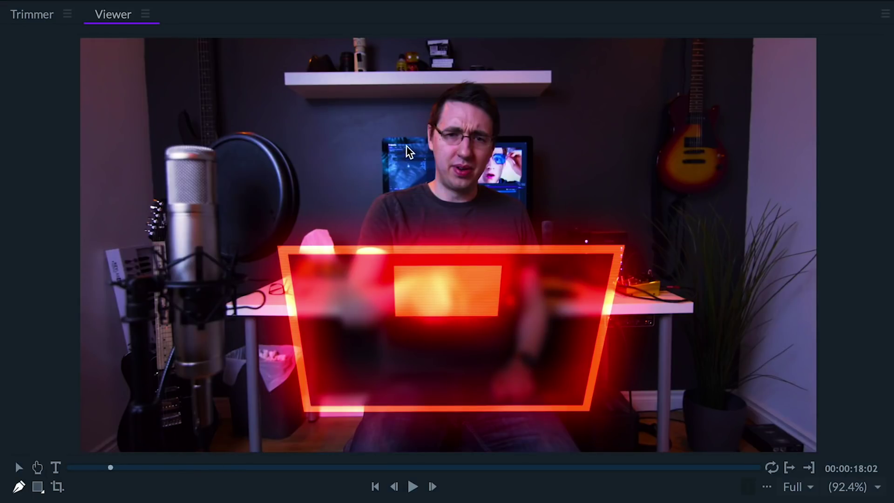
click(376, 155)
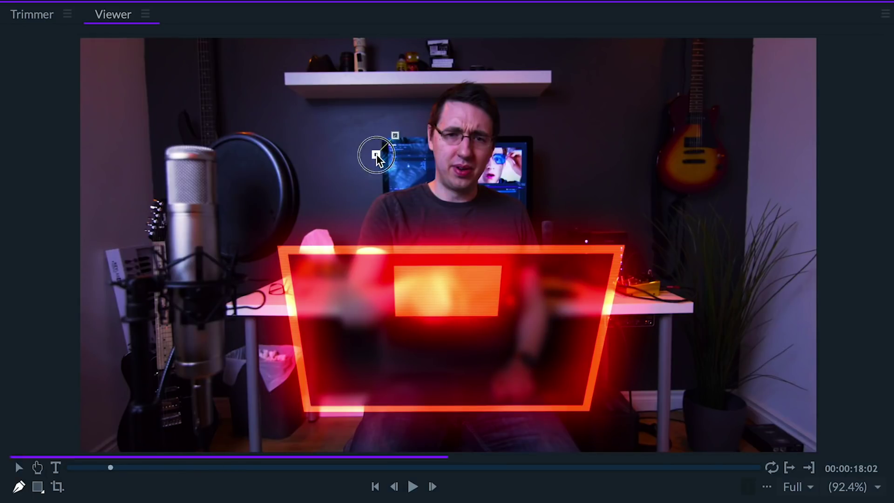
click(441, 187)
click(506, 63)
click(478, 58)
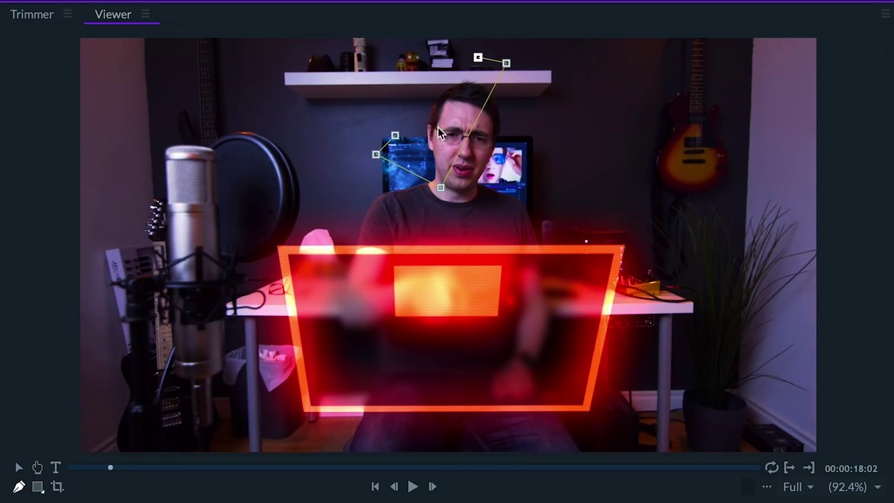
click(427, 139)
click(397, 135)
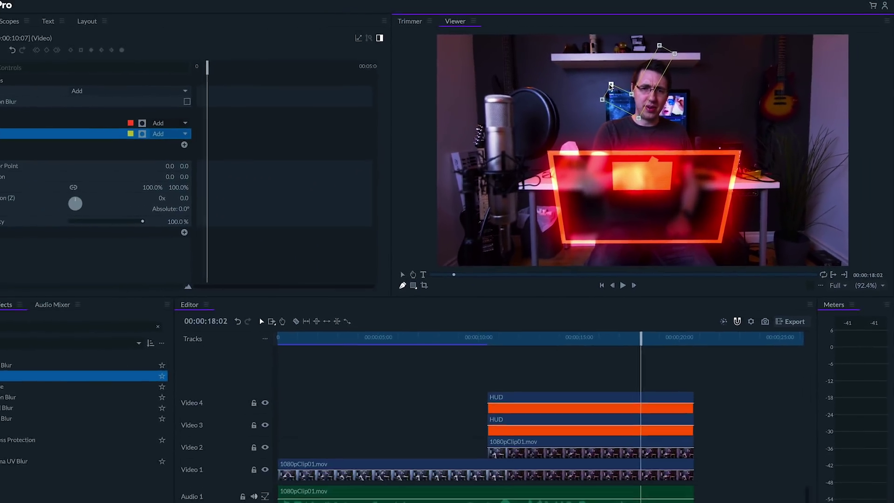
click(177, 133)
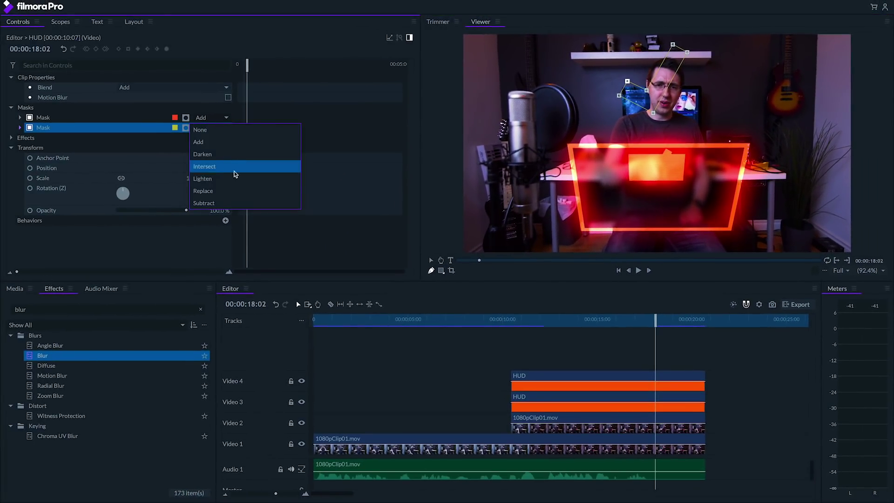
click(244, 203)
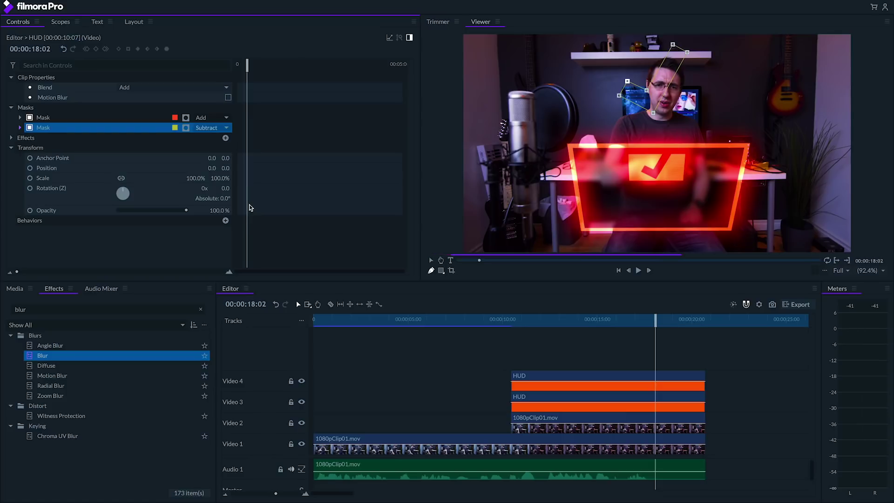
Step: Shrink and rotate the checkmark mask, and center it within the small orange panel
click(431, 260)
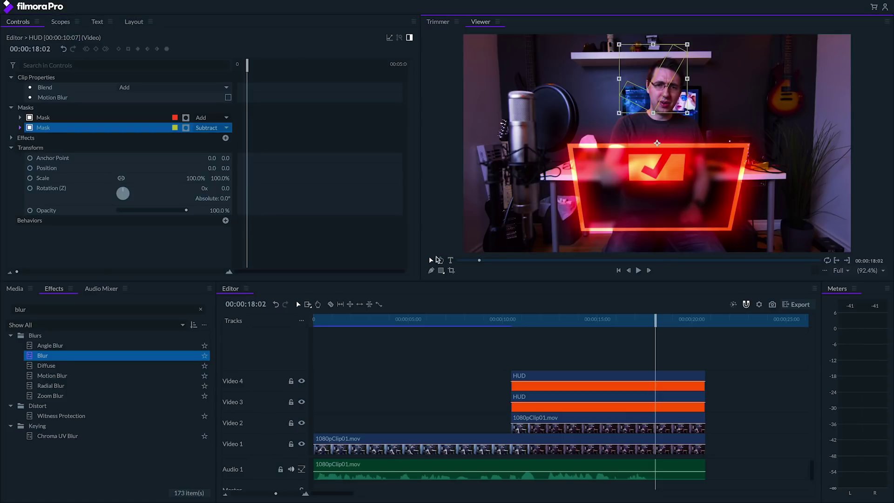
drag(619, 44, 655, 75)
drag(629, 109, 635, 104)
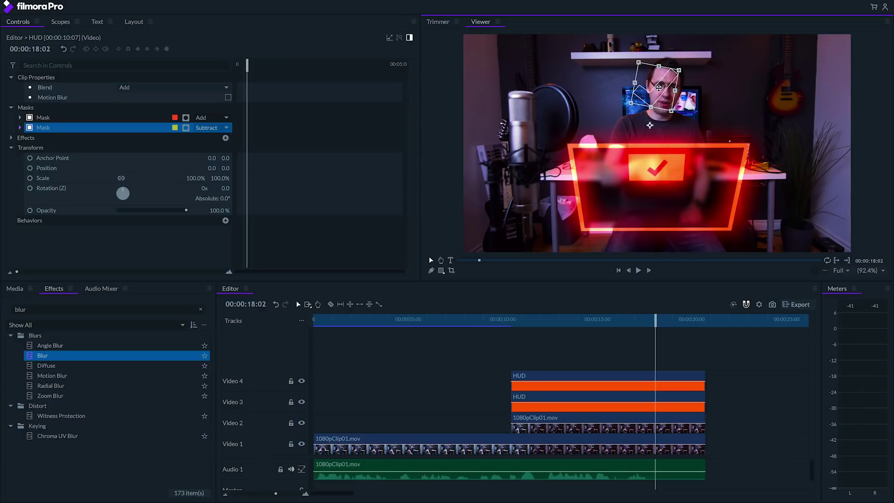
drag(658, 88, 657, 87)
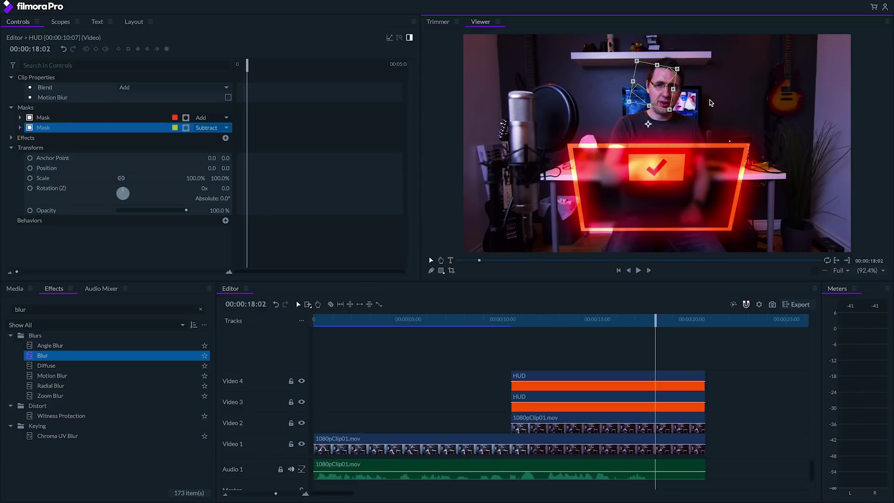
click(689, 346)
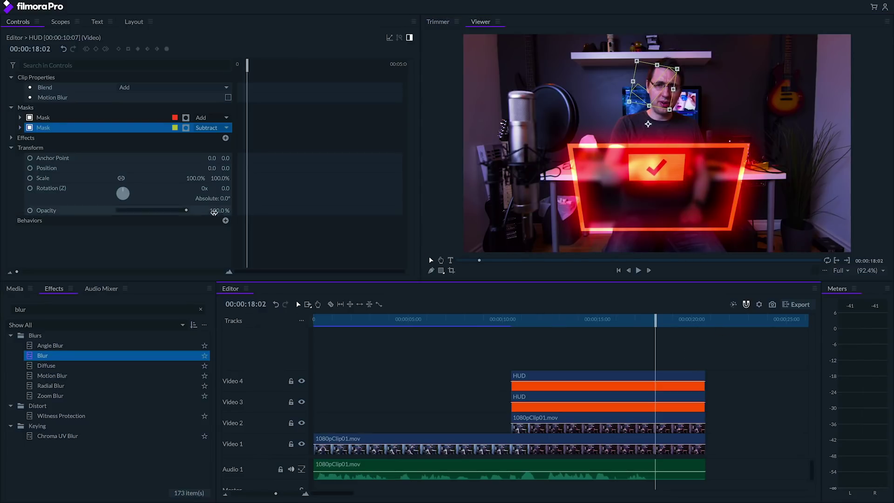
Step: Copy the Scan Lines, Quad Warp and Neon Glow effects from the HUD clip on Video 4
click(21, 139)
click(11, 137)
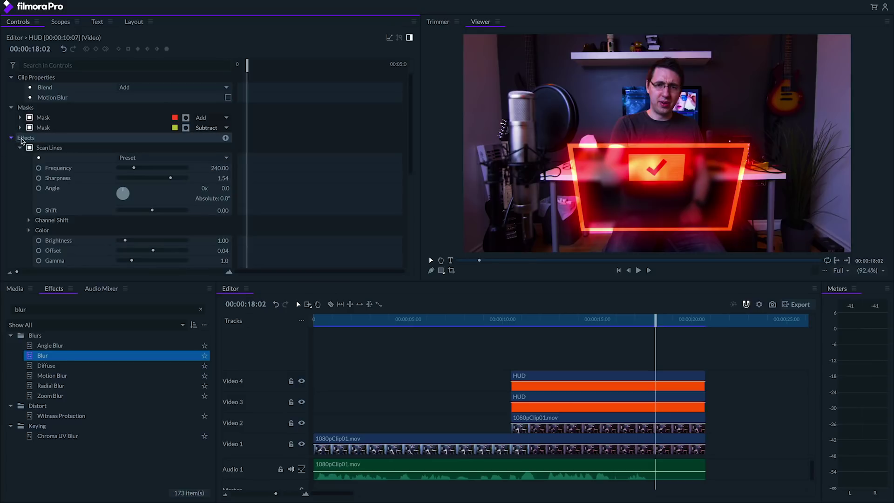
click(19, 147)
click(20, 157)
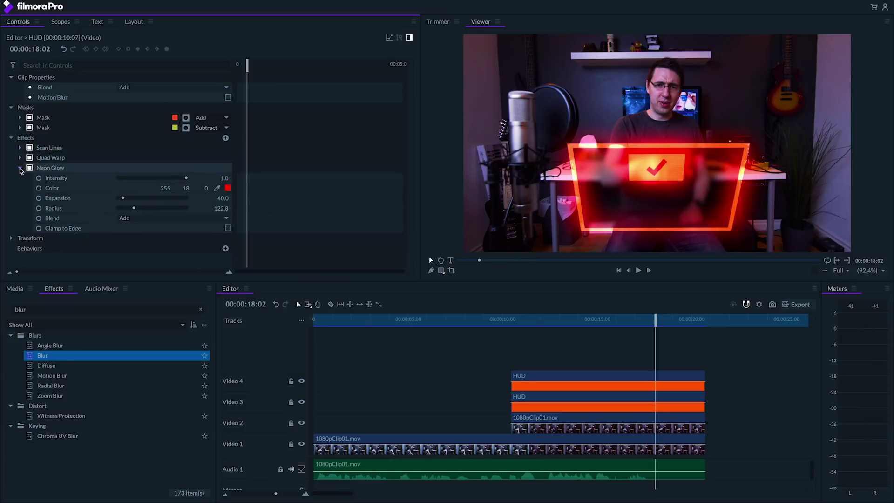
click(20, 168)
drag(61, 147, 112, 176)
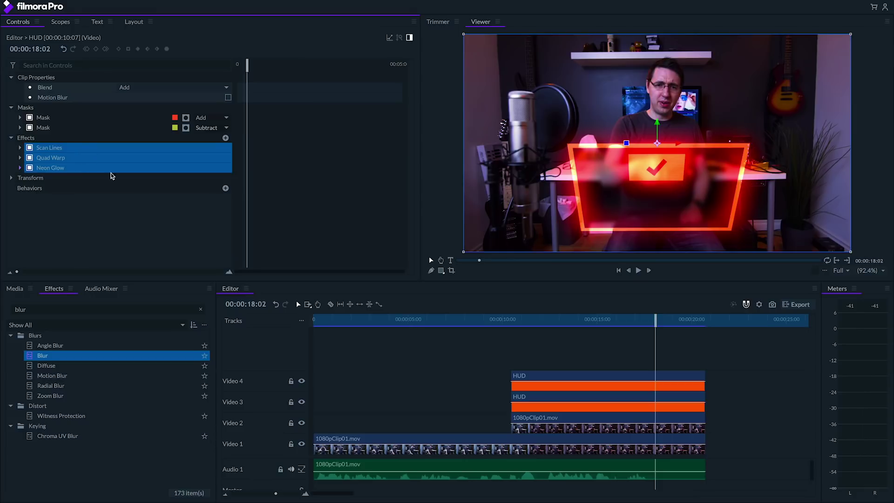
right_click(146, 173)
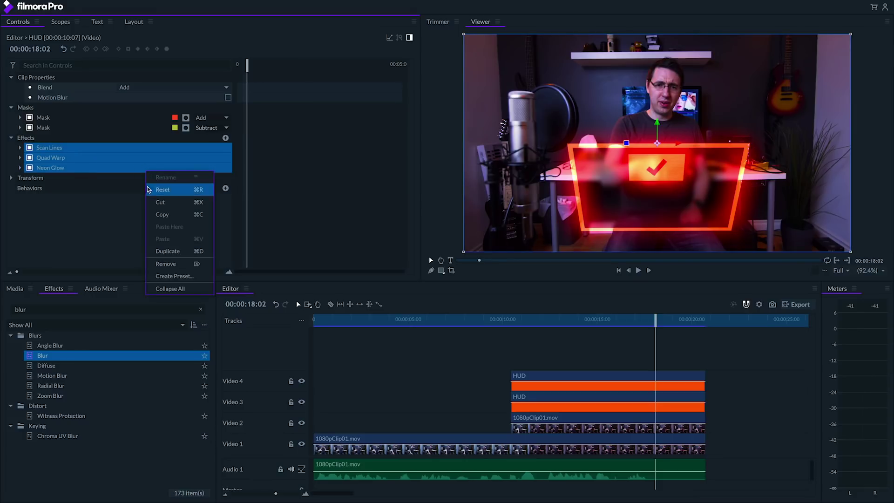
click(165, 215)
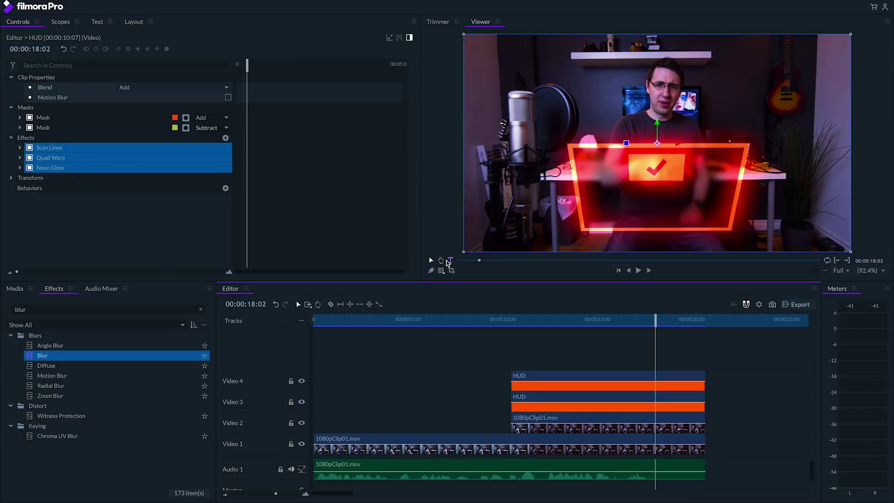
Step: Add a text reading "START FILMORAPRO?" just above the HUD frame in the picture
click(447, 261)
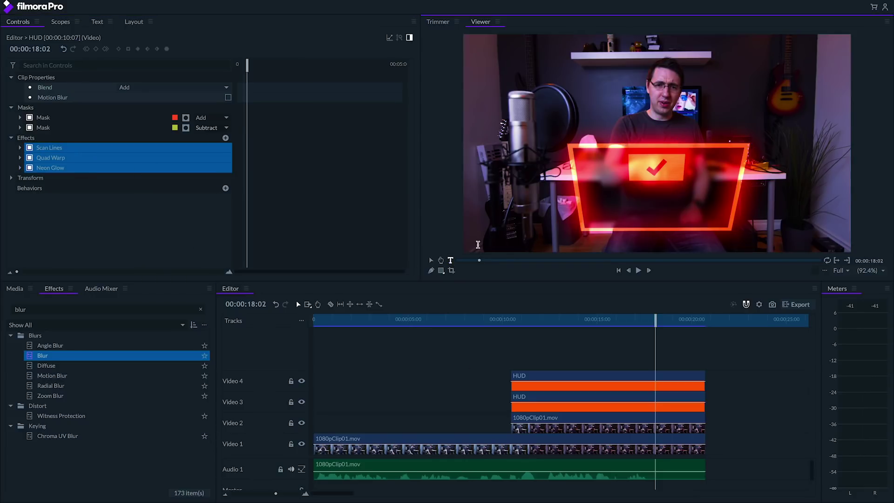
click(582, 125)
text(START FILMORAPRO?)
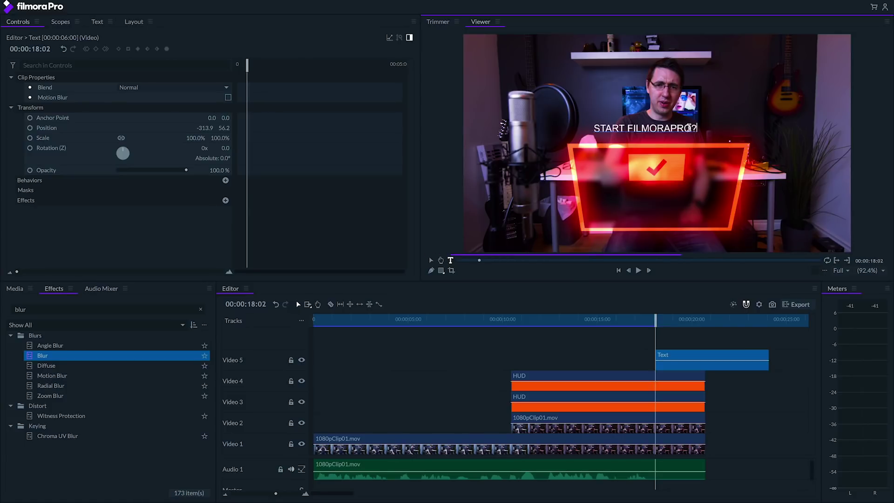
Step: Format the "START FILMORAPRO?" text as bold Arial at size 131
drag(695, 128, 582, 128)
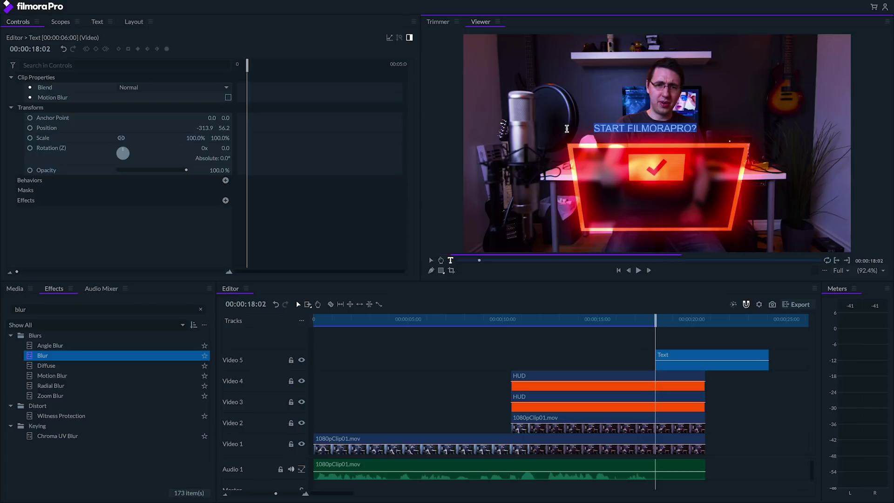
click(97, 22)
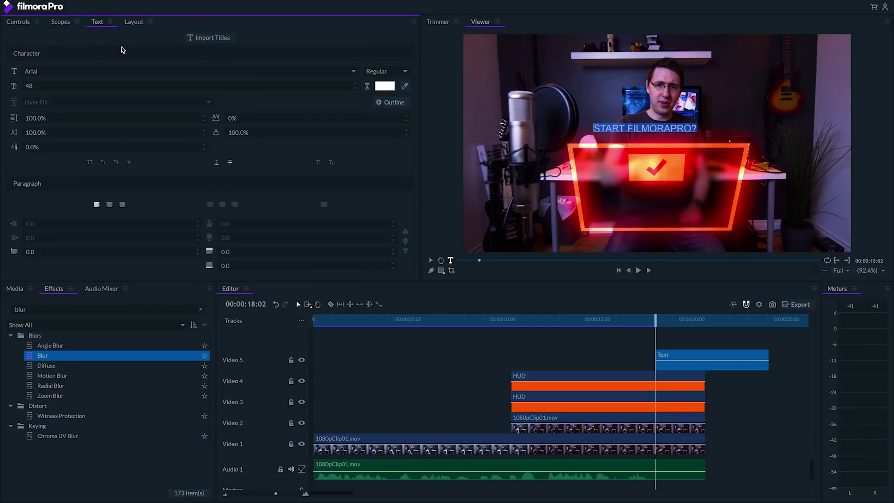
click(384, 72)
click(383, 85)
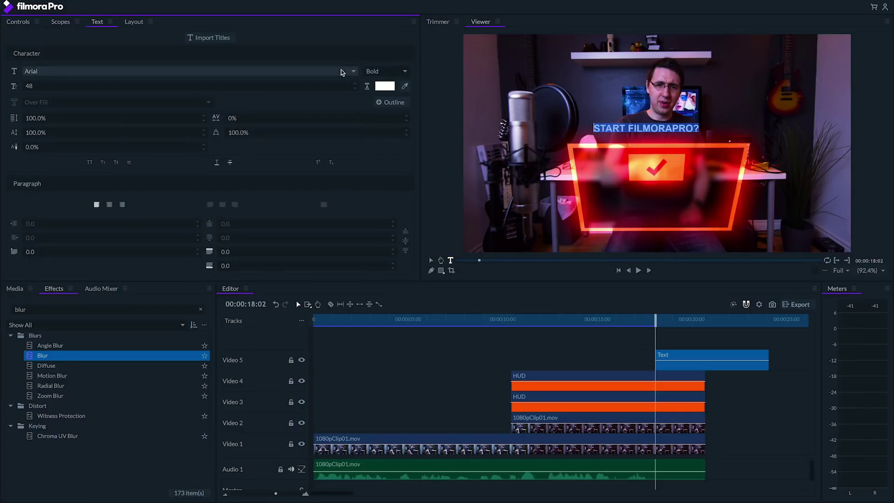
drag(192, 88, 192, 84)
click(18, 23)
Step: Move the text down over the HUD's upper edge and center it horizontally in the frame
click(431, 260)
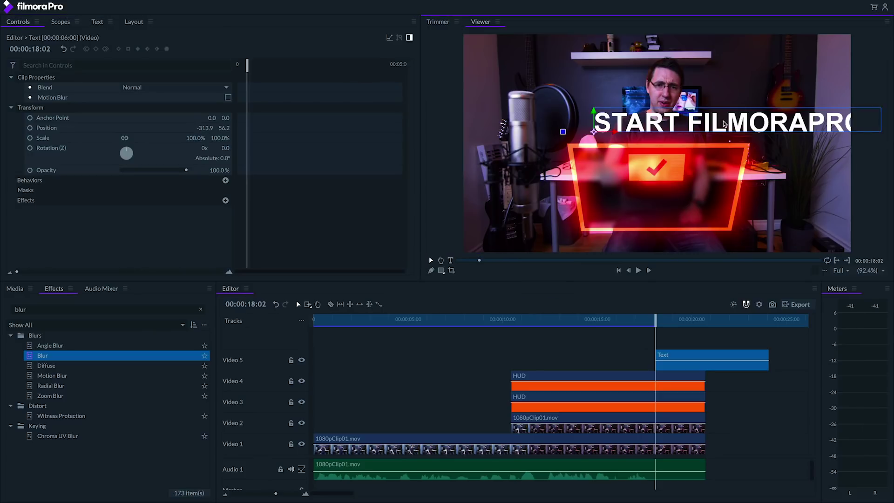
drag(724, 124, 646, 150)
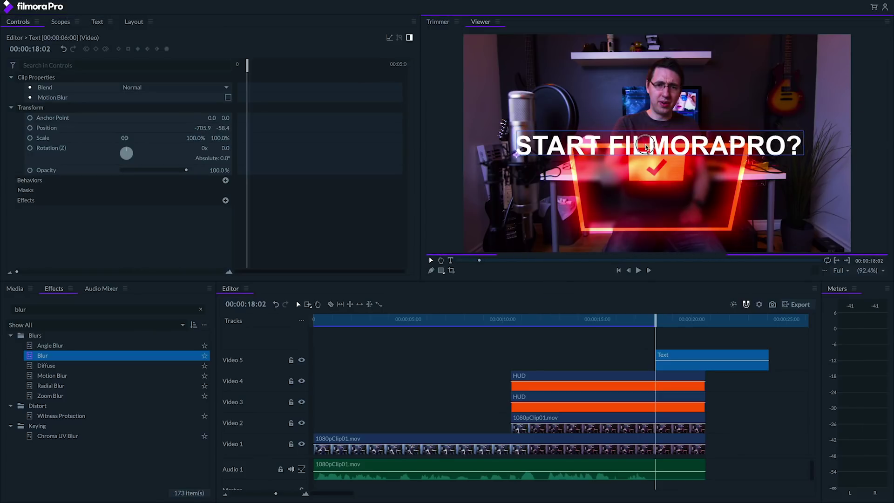
click(134, 22)
click(36, 150)
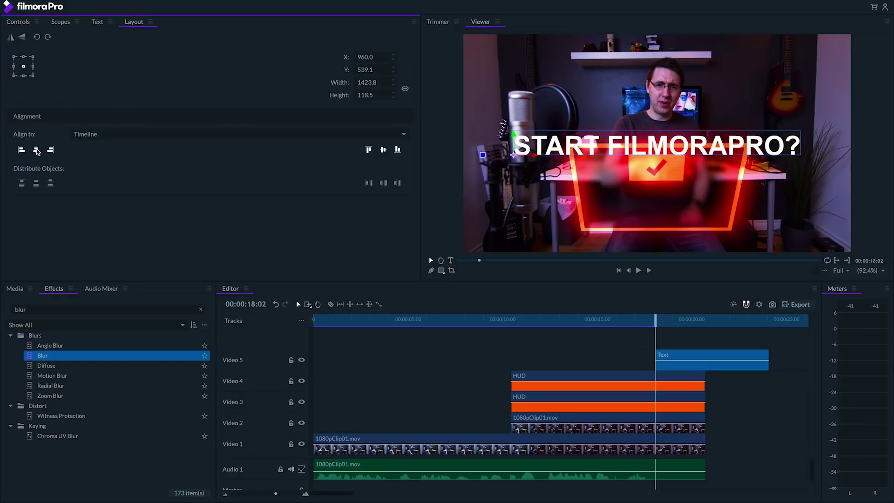
Step: Move the Text clip on Video 5 to the start of the HUD clips and extend it to end with them
click(15, 22)
drag(674, 359, 529, 359)
drag(624, 360, 704, 355)
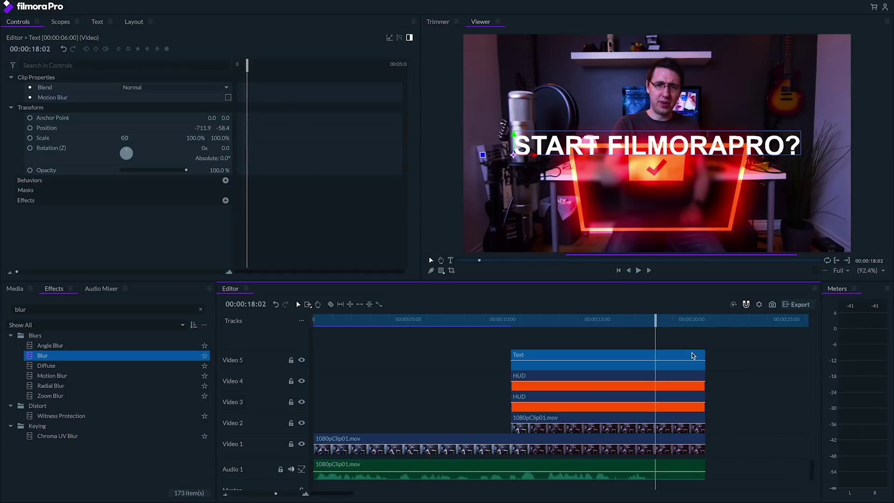
Step: Set the Text clip's blend mode to Add and change the text color to orange-red
click(153, 87)
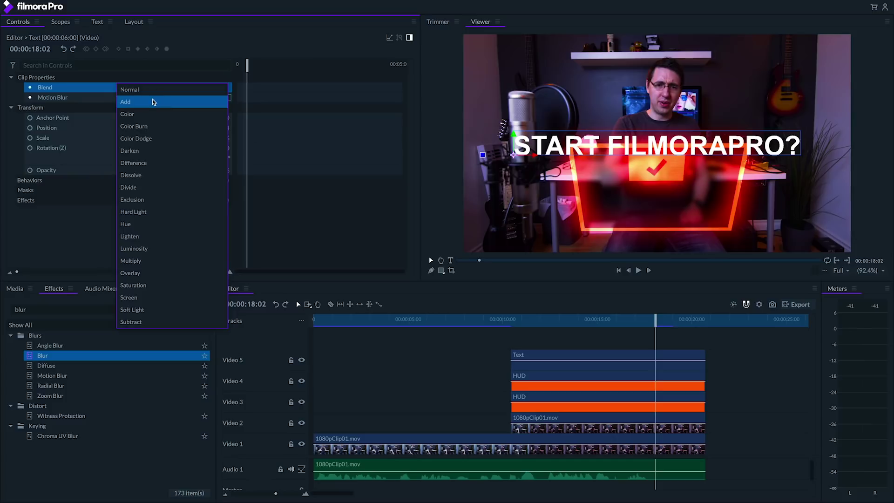
click(152, 101)
click(97, 22)
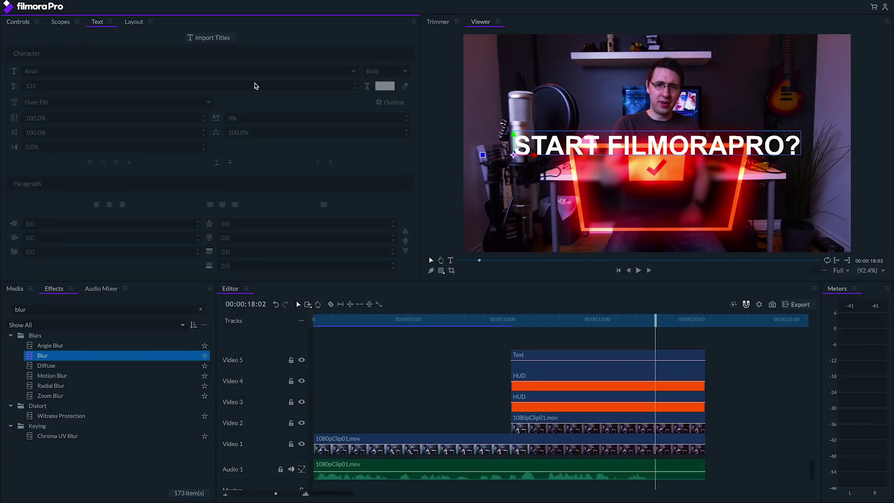
click(567, 354)
click(382, 86)
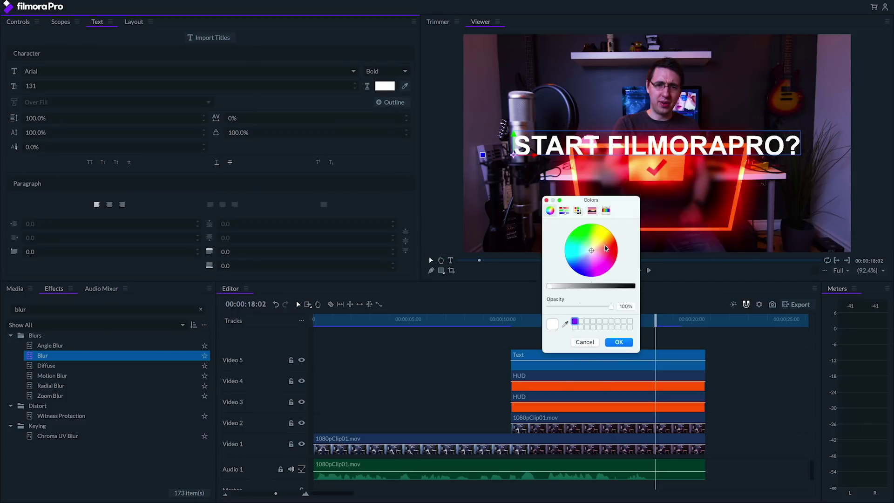
drag(605, 248, 618, 240)
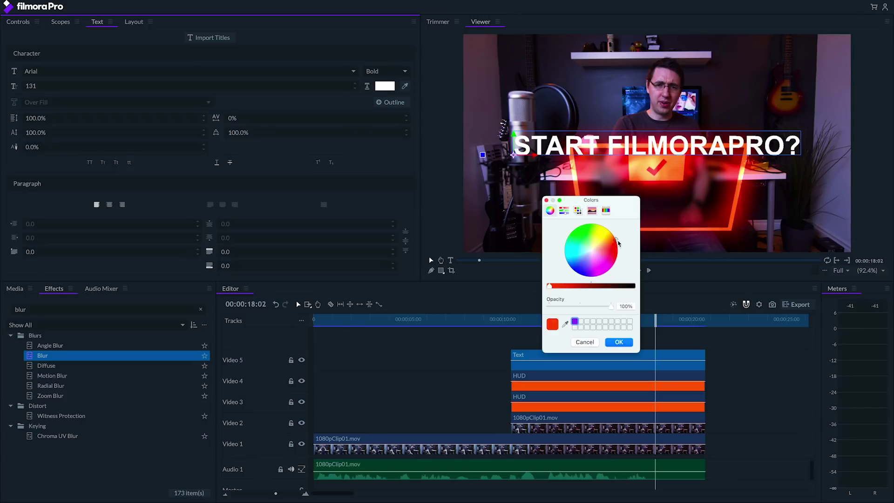
click(624, 345)
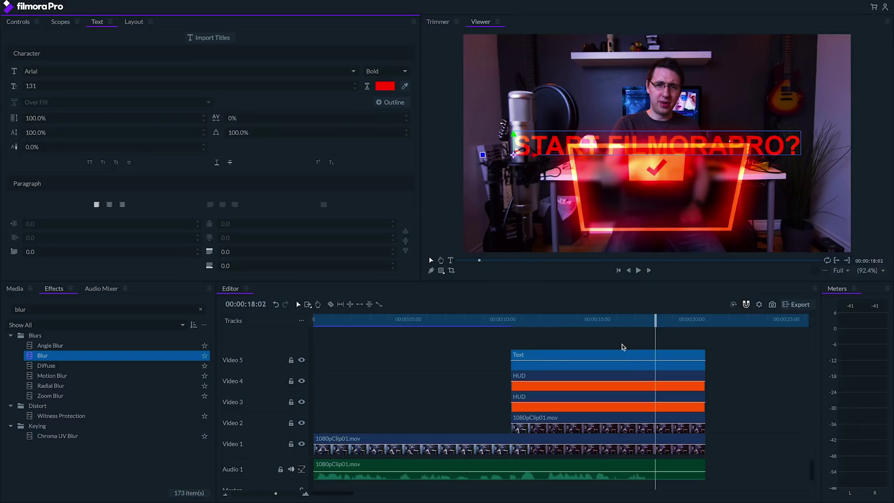
Step: Paste the copied Scan Lines, Quad Warp and Neon Glow effects onto the Text clip
click(19, 23)
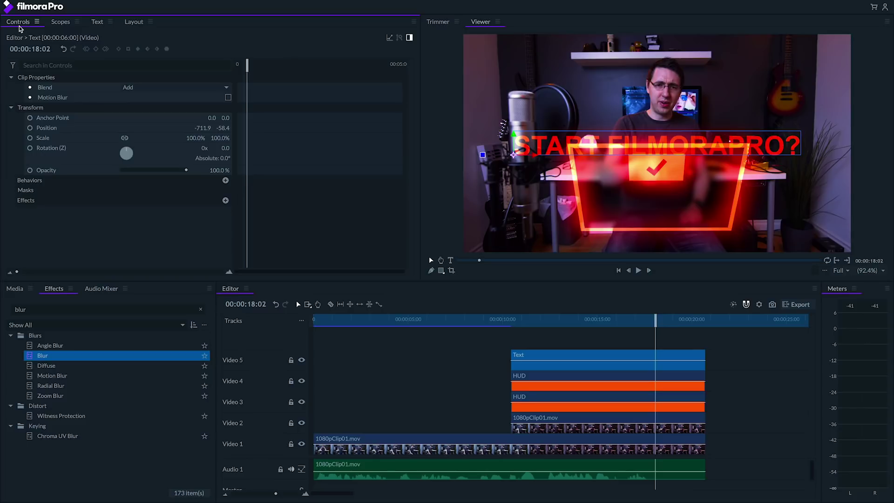
right_click(162, 231)
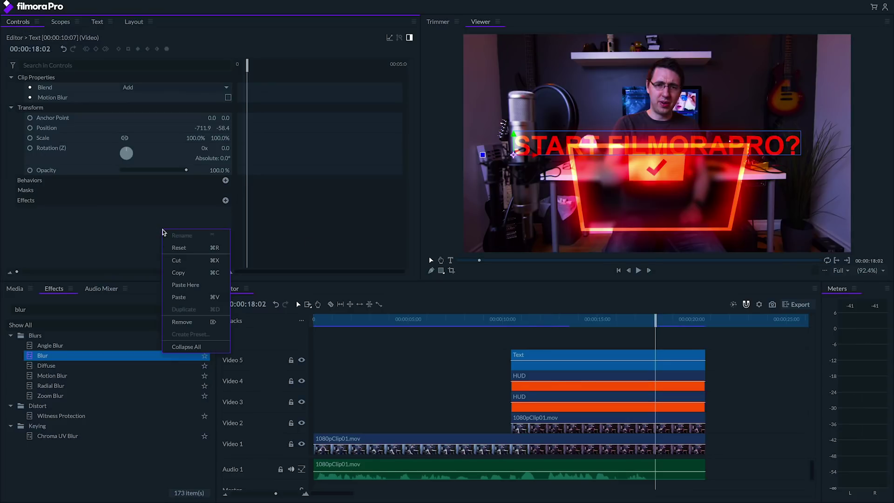
click(189, 297)
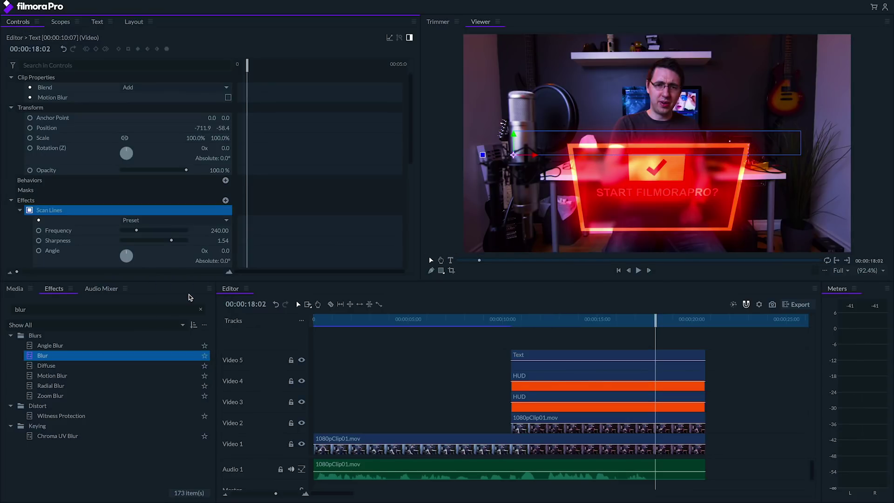
Step: Soften the Text clip's Neon Glow by setting its radius to 71.6 and expansion to 5.1 and lowering its intensity
scroll(263, 237, down, 10)
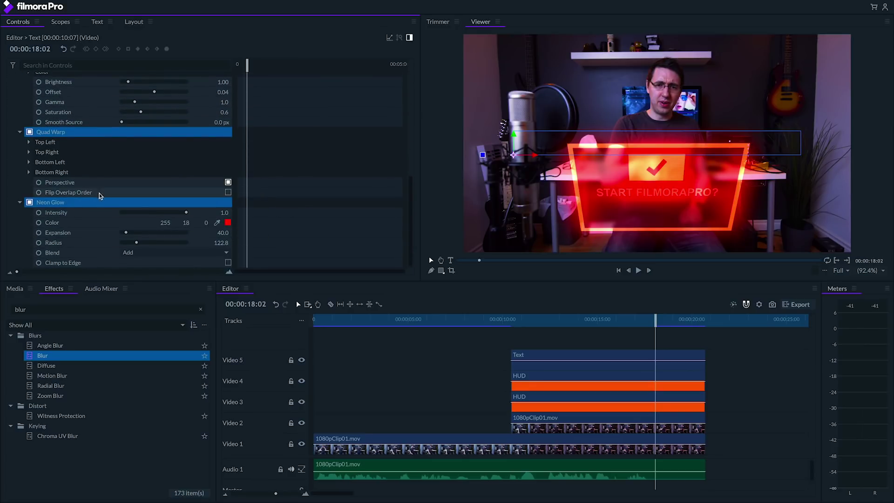
click(84, 130)
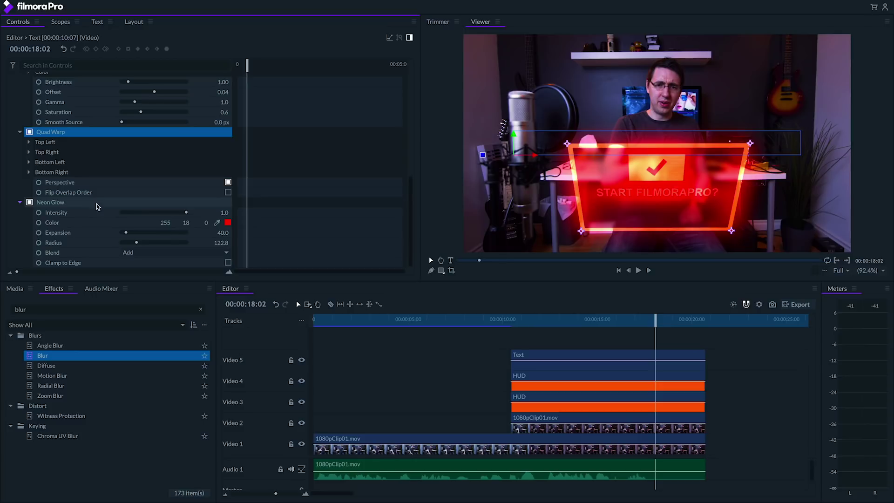
drag(142, 244, 135, 245)
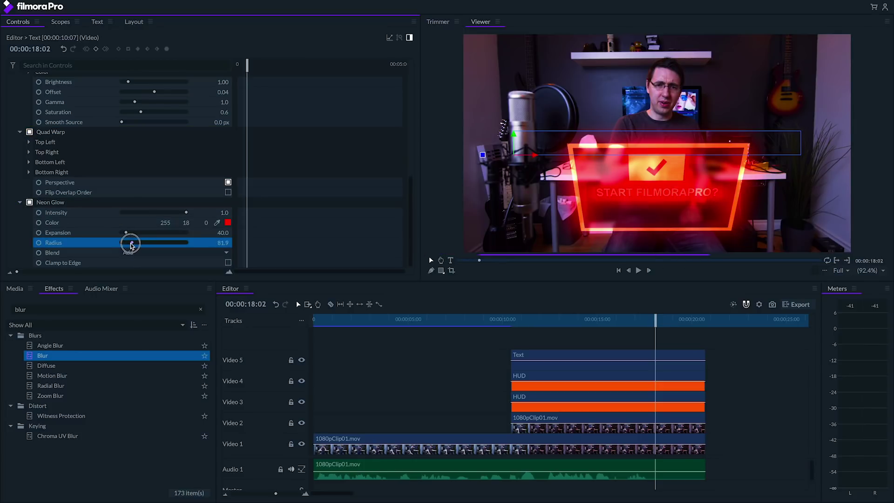
drag(131, 246, 120, 236)
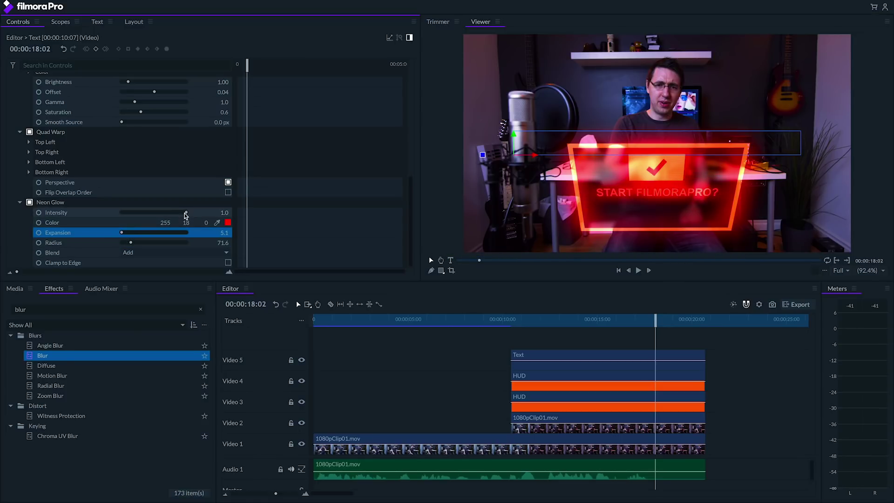
drag(185, 213, 140, 213)
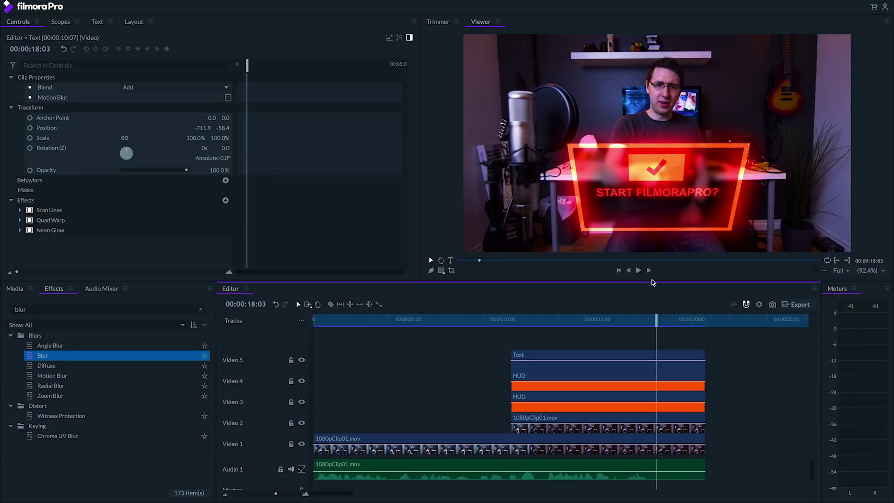
Step: Add an opacity keyframe of 50% at 00:00:18:03 on the Video 4 HUD clip
click(602, 378)
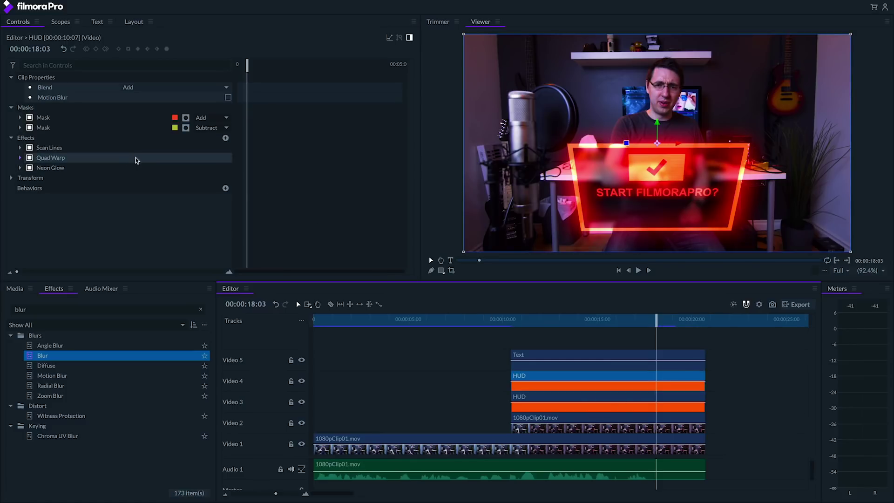
click(11, 177)
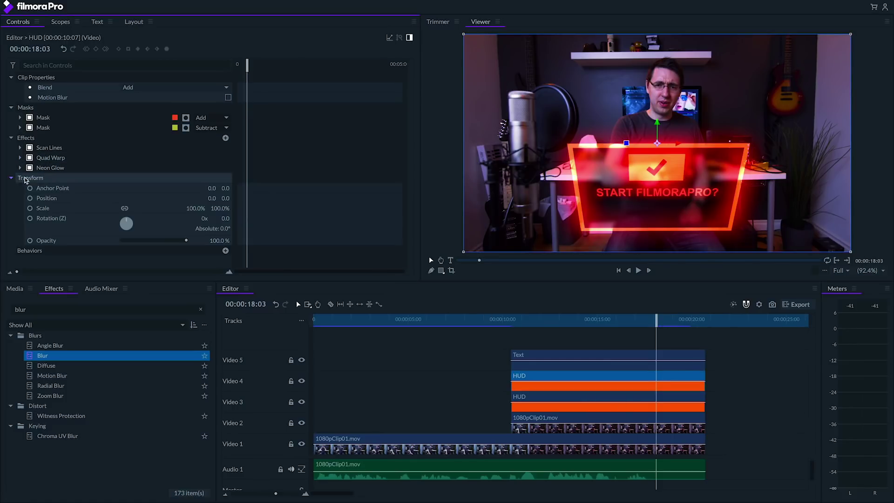
click(31, 241)
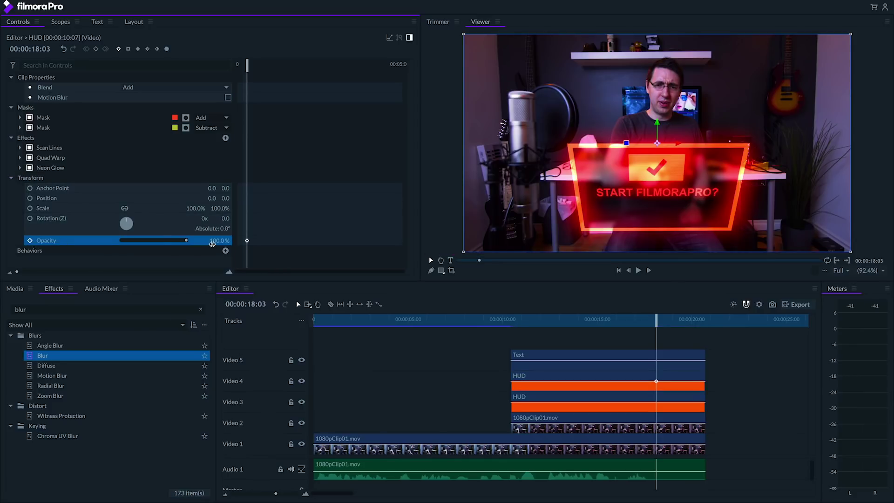
key(Return)
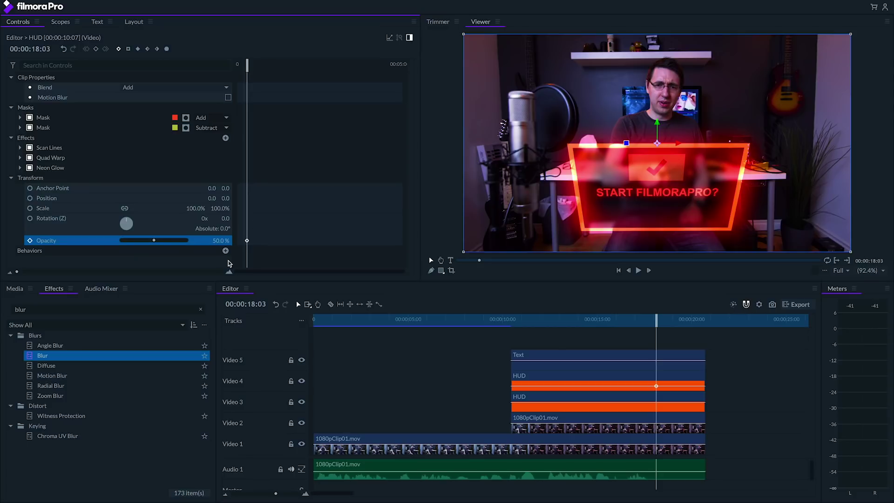
Step: Add a 100% opacity keyframe at 00:00:18:04 on the Video 4 HUD clip
drag(229, 271, 231, 273)
drag(320, 63, 327, 62)
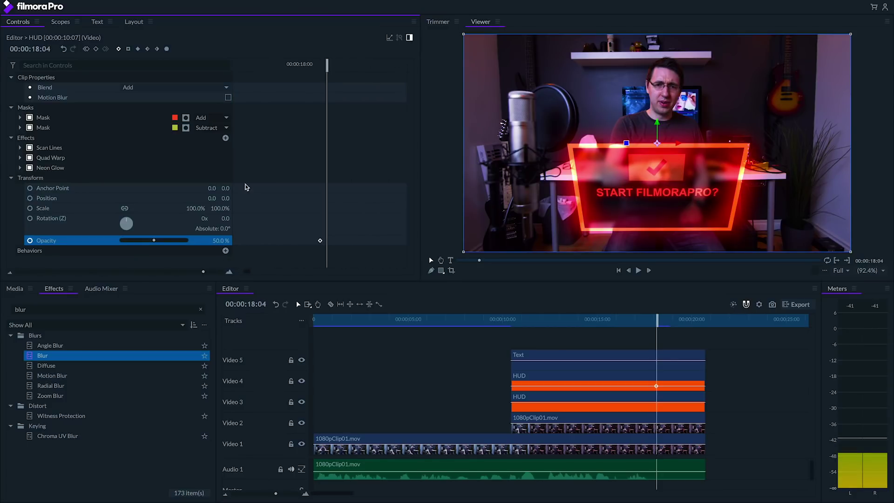
drag(153, 240, 249, 245)
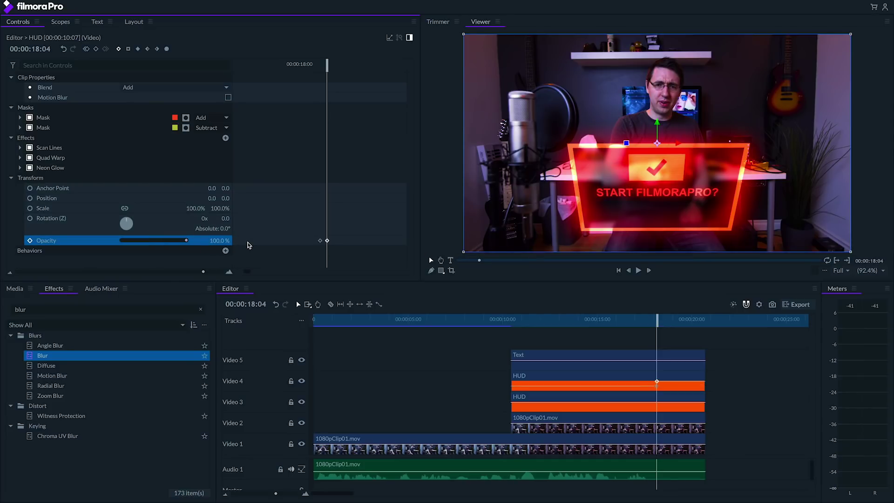
Step: Add a 50% opacity keyframe at 00:00:18:20 on the Video 4 HUD clip
scroll(300, 239, right, 2)
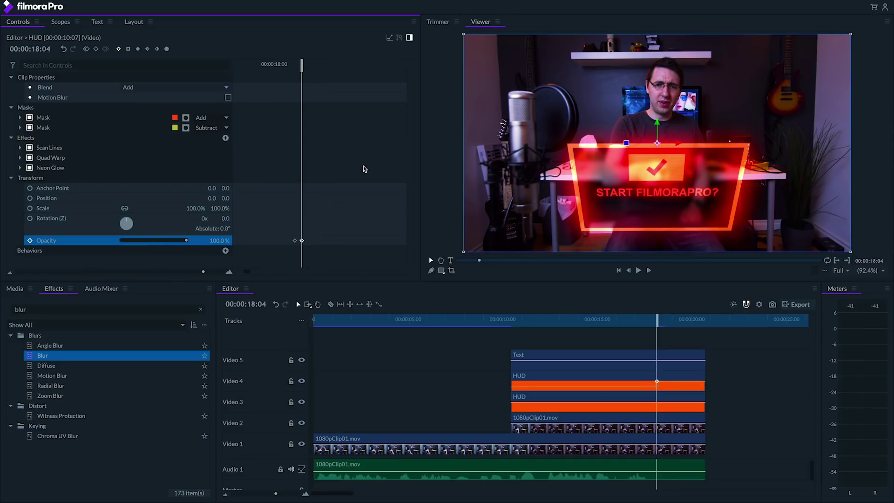
drag(302, 64, 397, 65)
scroll(355, 98, right, 2)
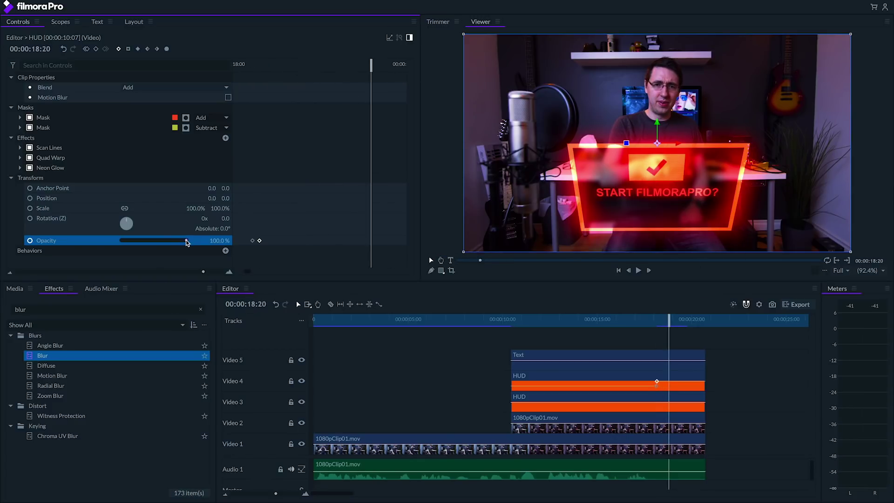
key(Return)
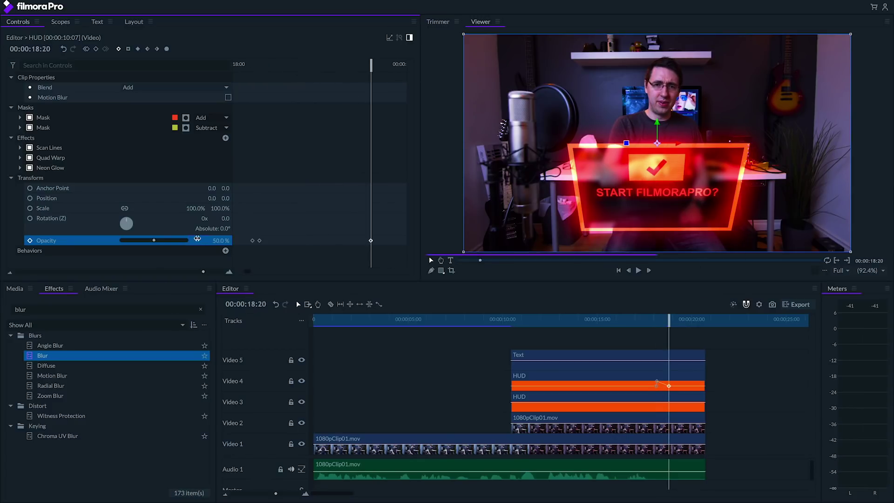
Step: Play back the checkmark button's opacity flash from around 00:00:18:00
scroll(300, 123, left, 1)
click(240, 65)
key(space)
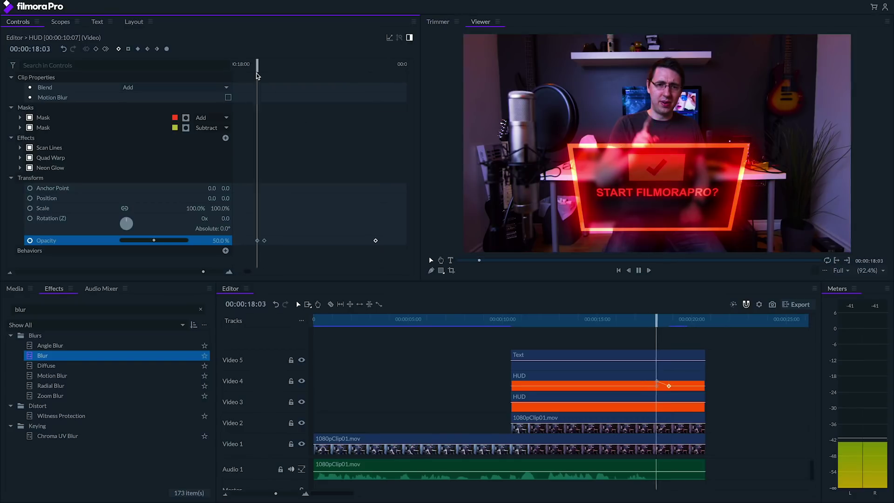
click(240, 66)
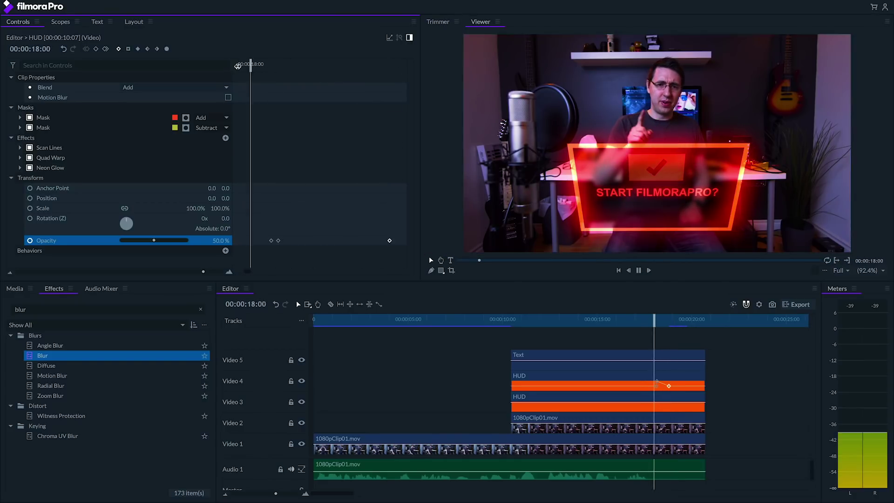
Step: Return to the start of the HUD section and hide the Video 5, Video 4 and Video 2 tracks
drag(668, 320, 517, 324)
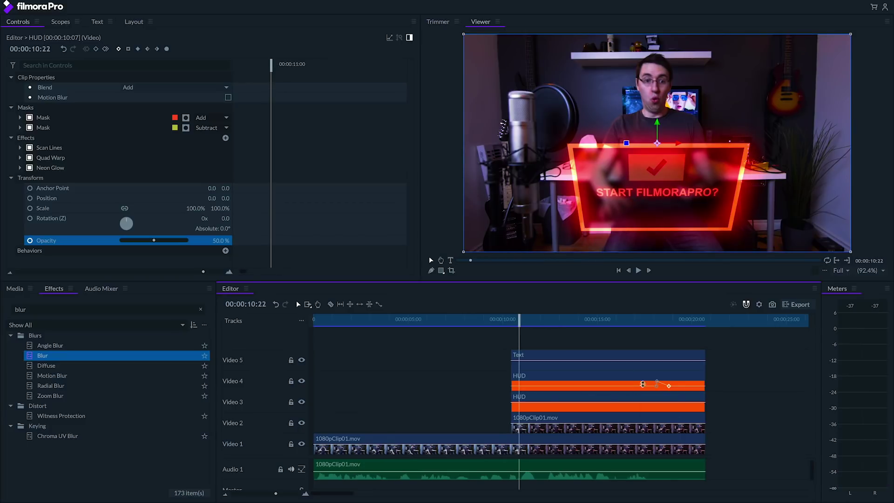
click(301, 360)
click(302, 382)
click(302, 423)
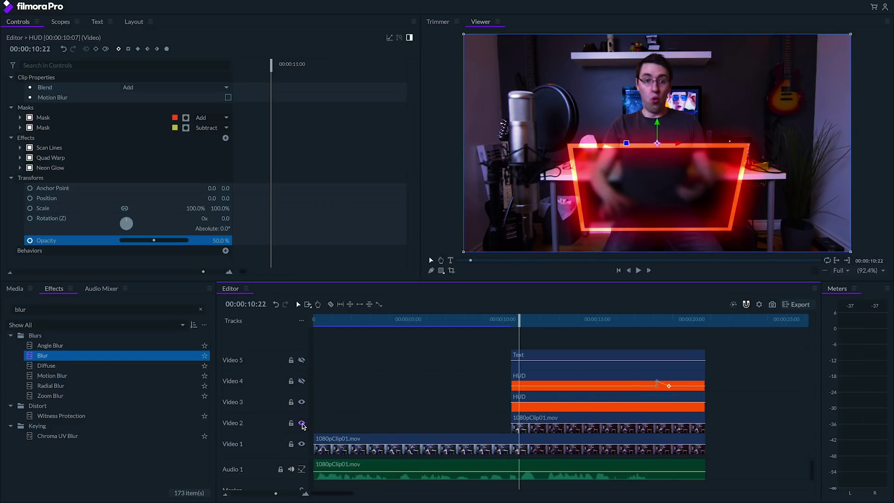
Step: Start Position and Scale keyframing on the Video 3 HUD clip at its first frame, 00:00:10:11
click(544, 401)
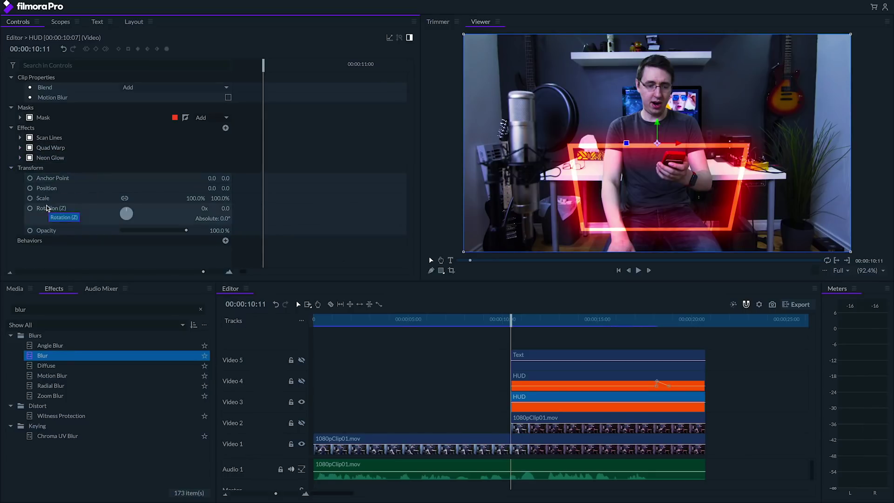
click(30, 188)
click(30, 199)
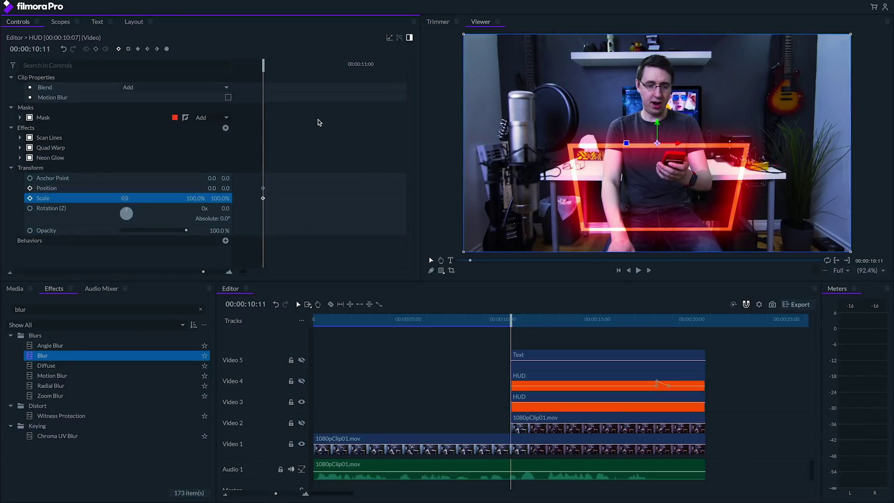
Step: Add Scale and Position keyframes at 00:00:10:16 on the Video 3 HUD clip
drag(266, 69, 298, 69)
click(94, 52)
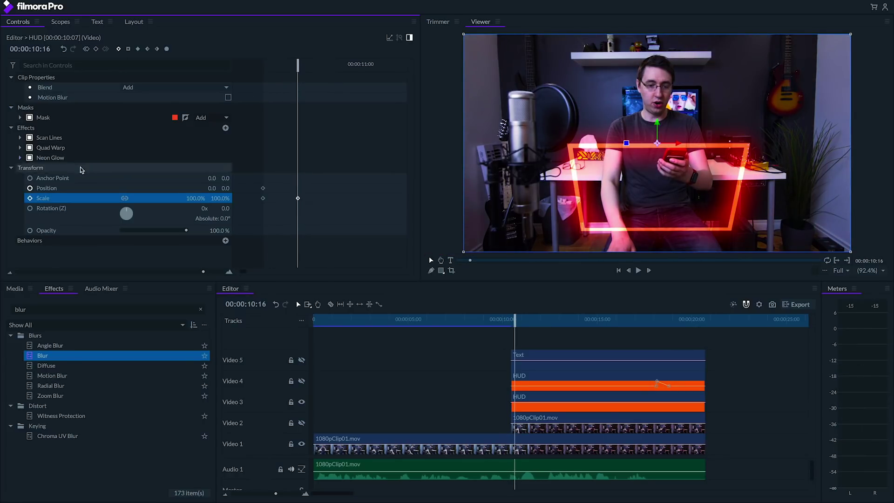
click(51, 188)
click(97, 49)
Step: Add a Scale keyframe at 00:00:10:21 on the Video 3 HUD clip
drag(298, 65, 332, 65)
click(65, 198)
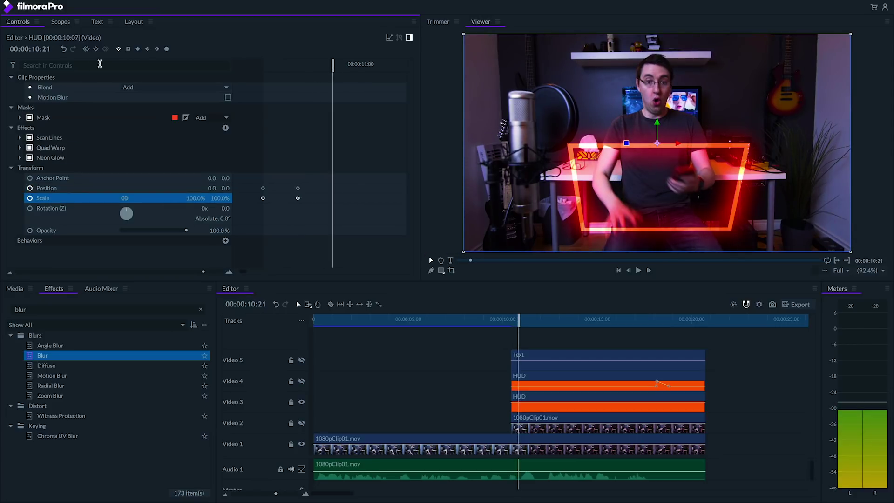
click(96, 49)
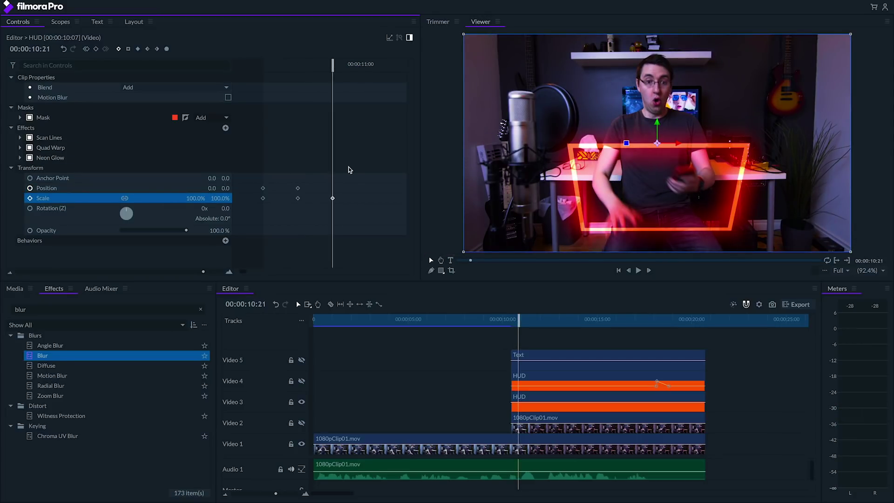
Step: At the first keyframe, 00:00:10:11, set the HUD clip's scale to 0% and its vertical position to 341
double_click(86, 49)
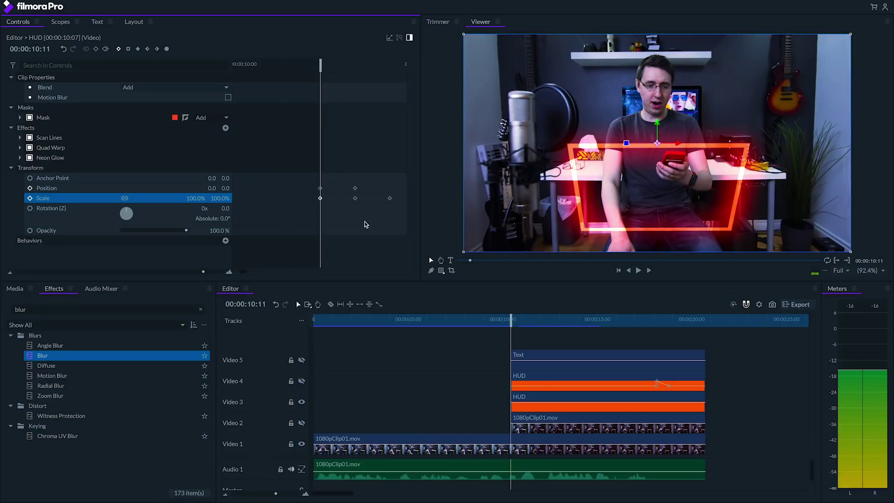
click(198, 199)
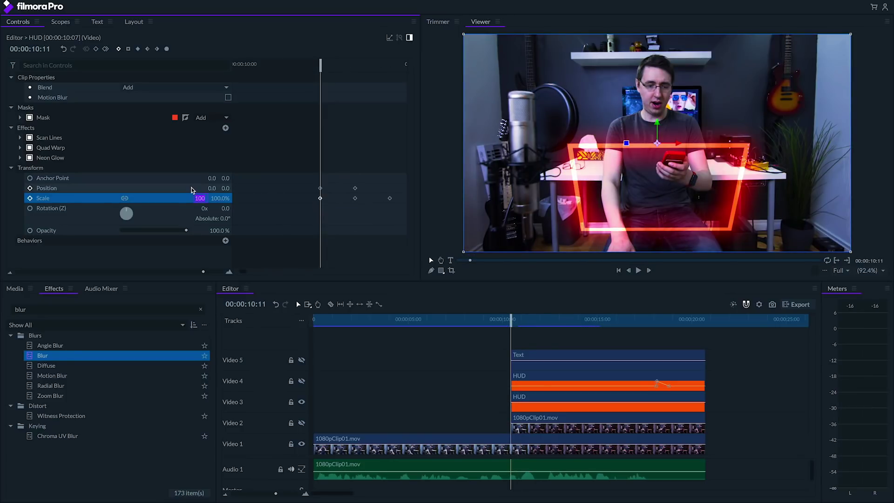
key(Return)
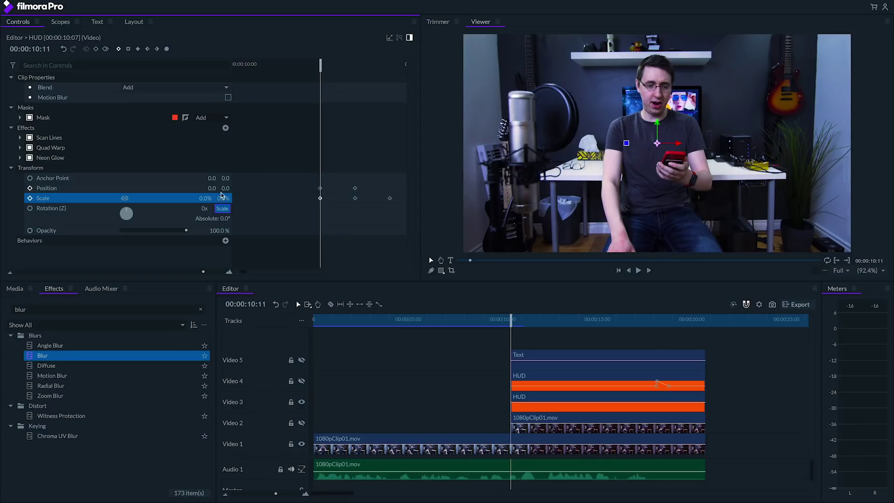
drag(227, 189, 255, 189)
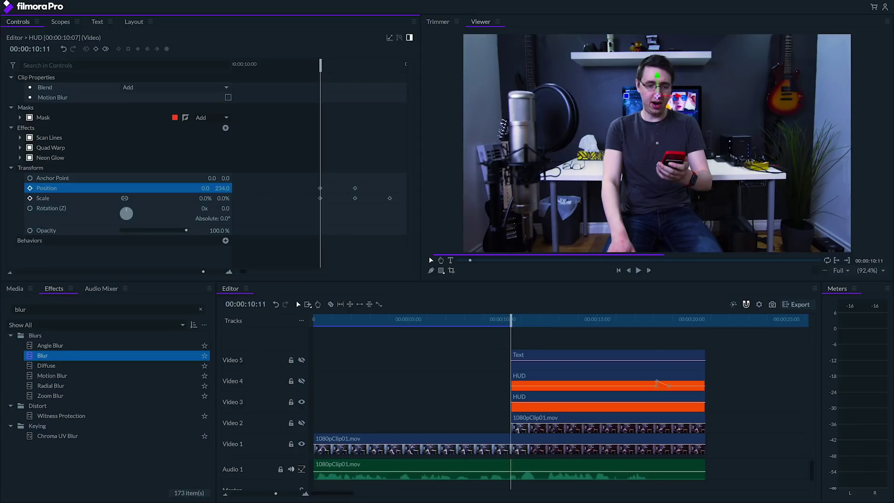
drag(336, 188, 365, 188)
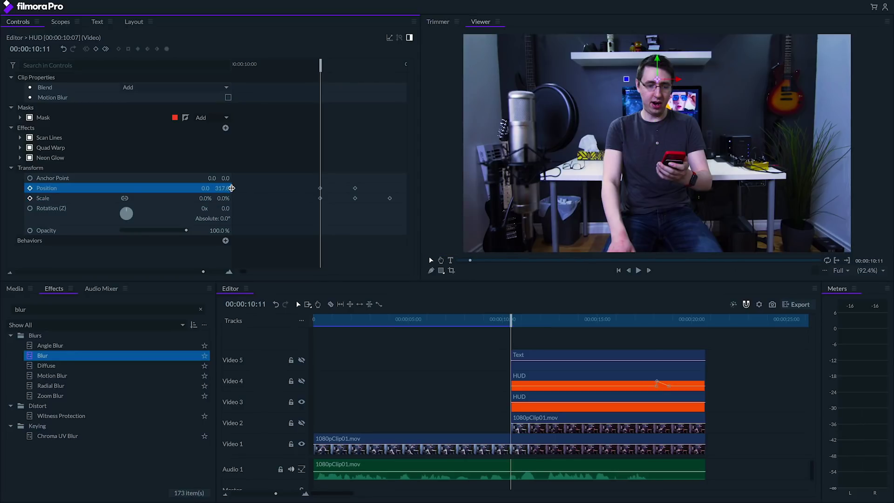
mouse_move(321, 65)
mouse_down()
mouse_move(339, 65)
mouse_move(324, 70)
mouse_up()
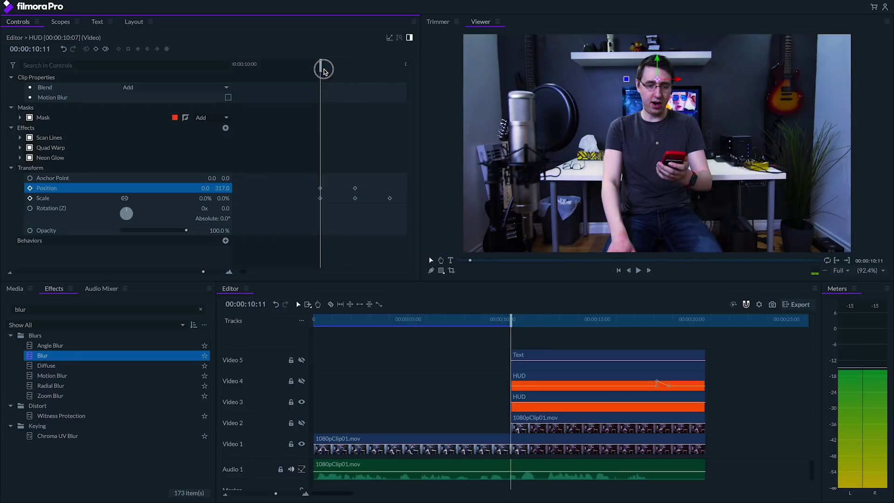
drag(221, 186, 227, 185)
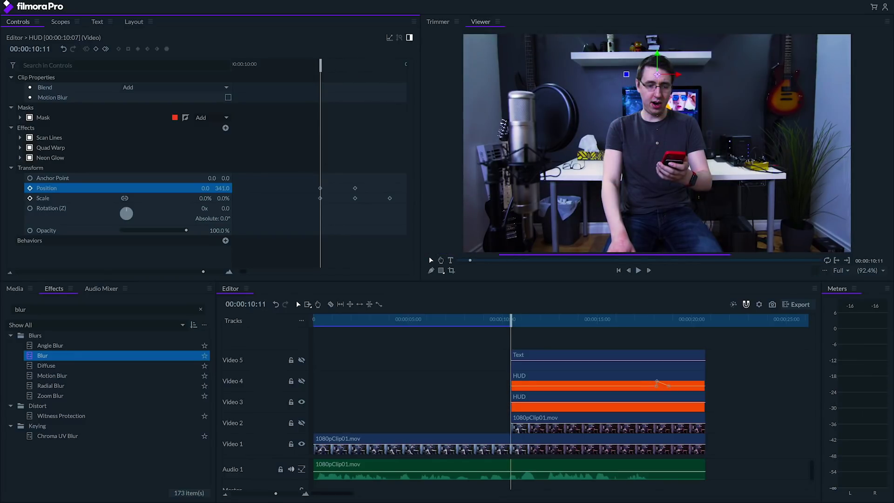
Step: Set the HUD clip's scale to 110% at the 00:00:10:16 keyframe
drag(324, 69, 354, 65)
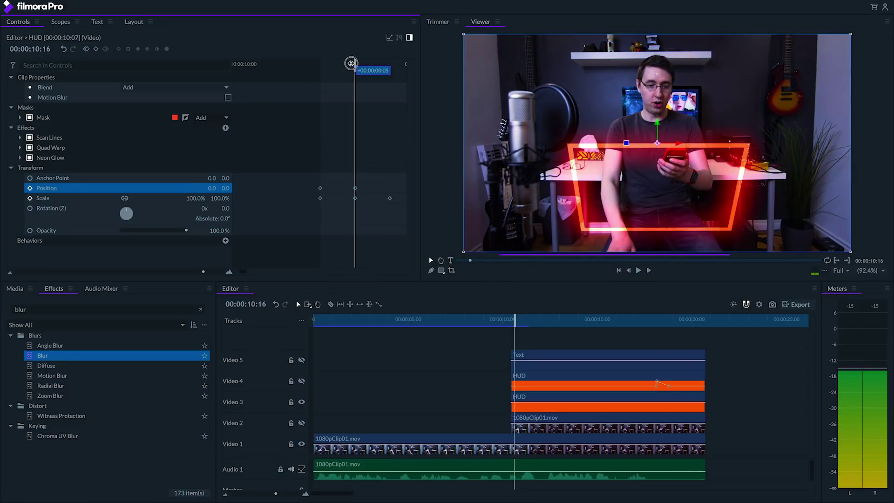
click(355, 201)
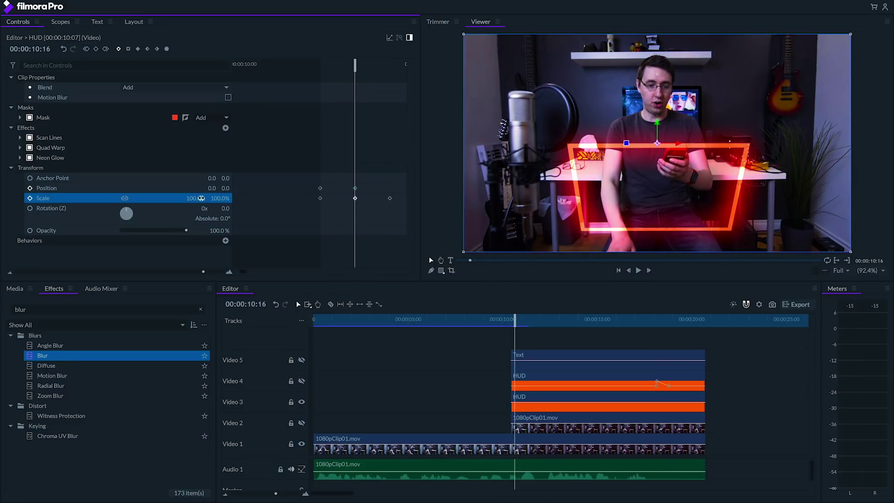
text(110)
key(Return)
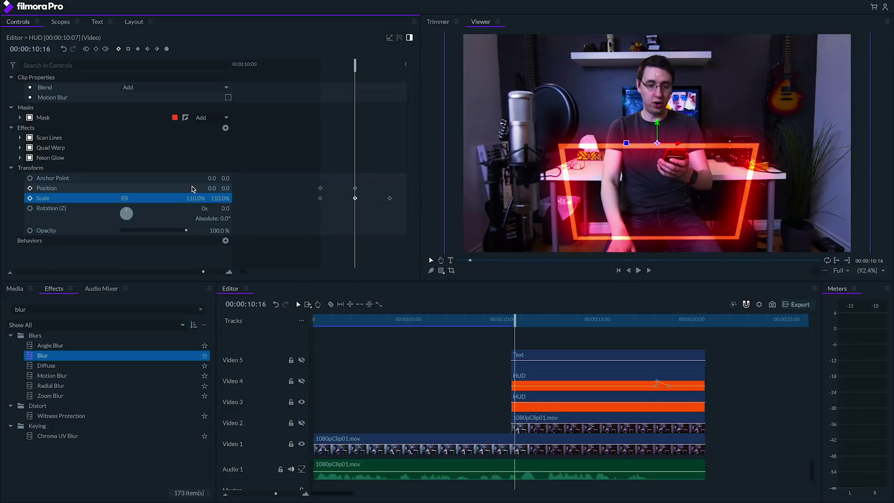
scroll(346, 208, right, 2)
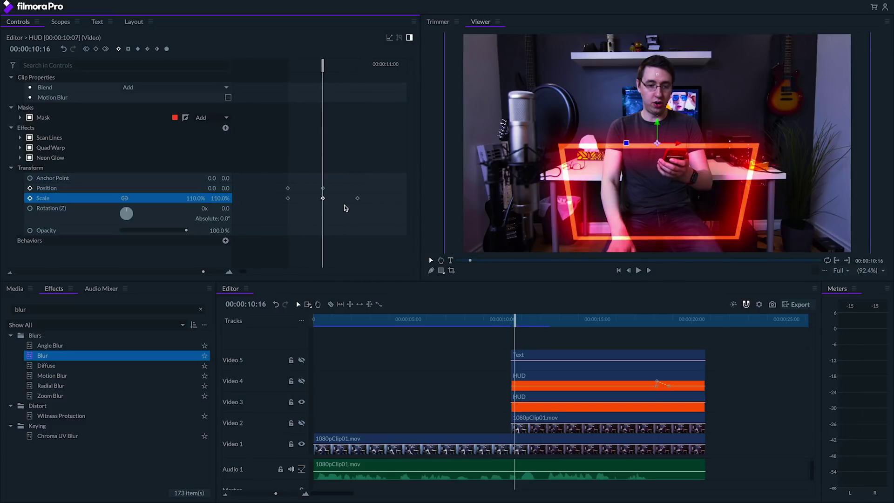
Step: Make the HUD clip's Position and Scale keyframes from 00:00:10:16 onward smooth, and enable Motion Blur for the clip
drag(357, 199, 316, 201)
drag(375, 233, 378, 223)
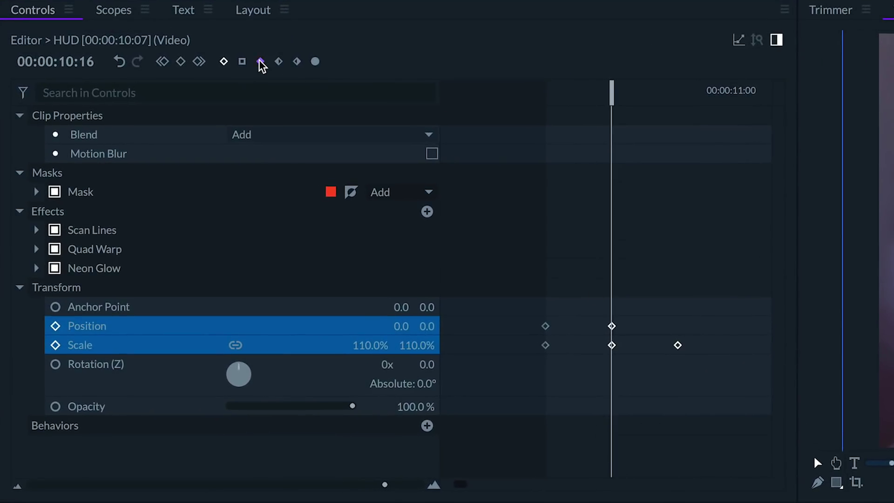
click(260, 62)
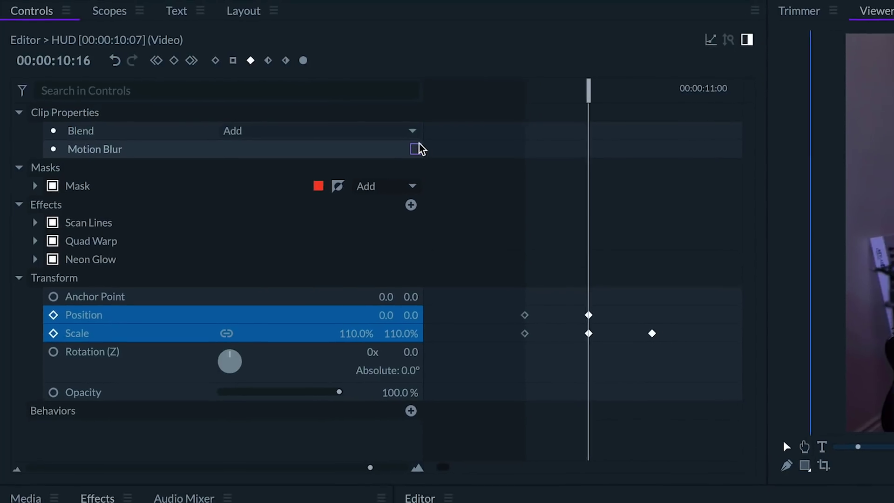
click(432, 154)
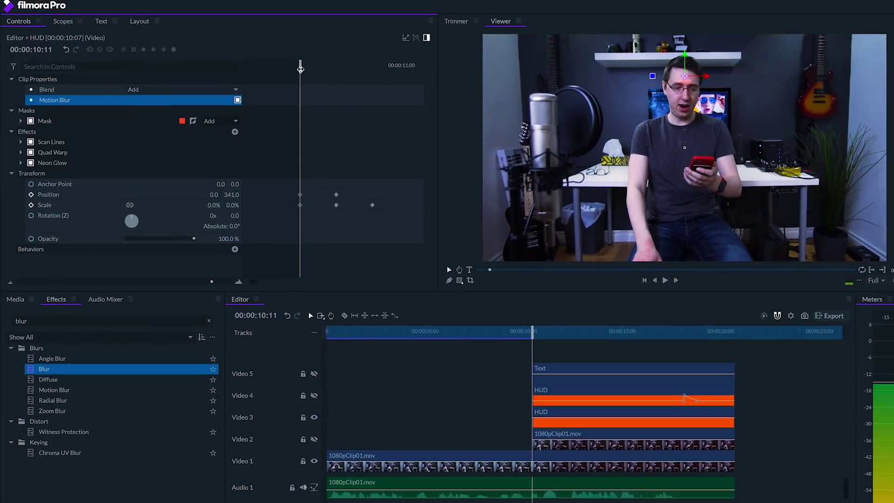
Step: Play back the HUD frame's pop-in animation from around 00:00:10:11
key(space)
key(space)
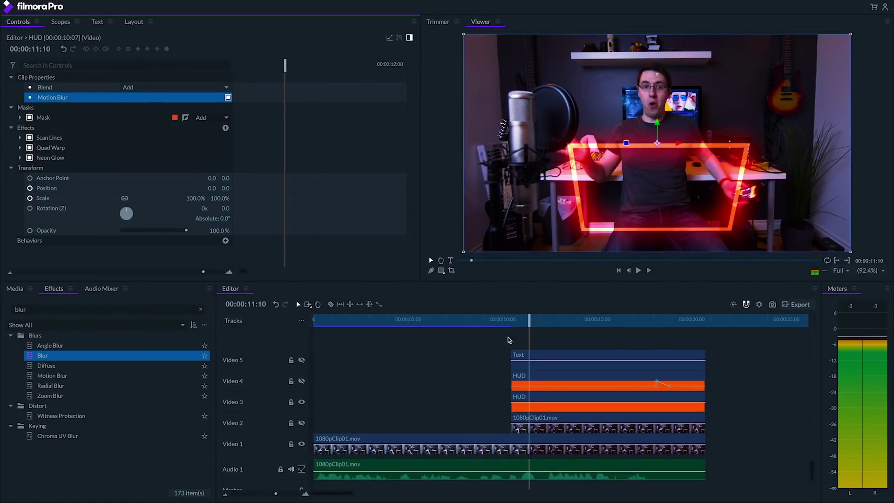
click(509, 320)
key(space)
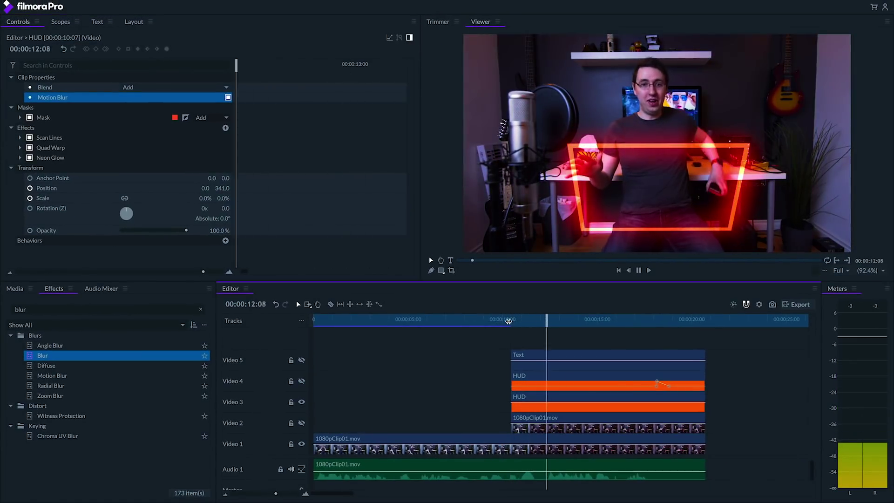
key(space)
Step: Start opacity keyframing on the Video 2 1080pClip01.mov clip at 00:00:10:21
drag(546, 320, 518, 320)
click(553, 419)
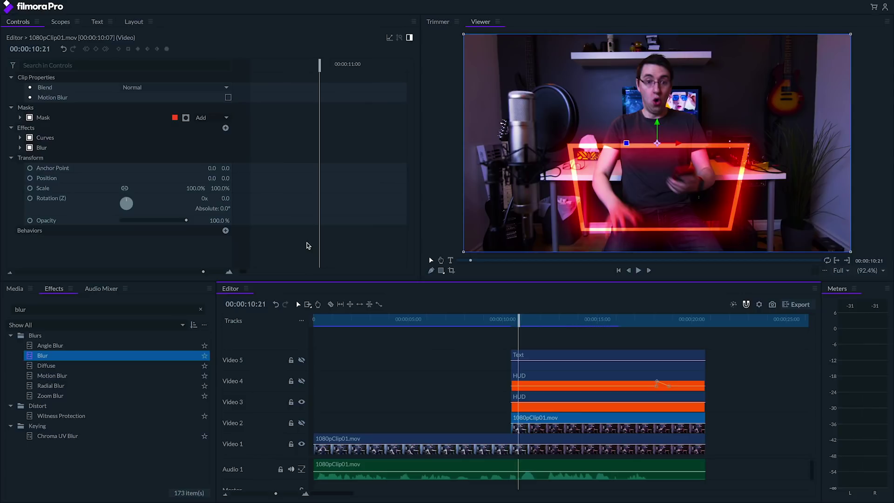
click(30, 220)
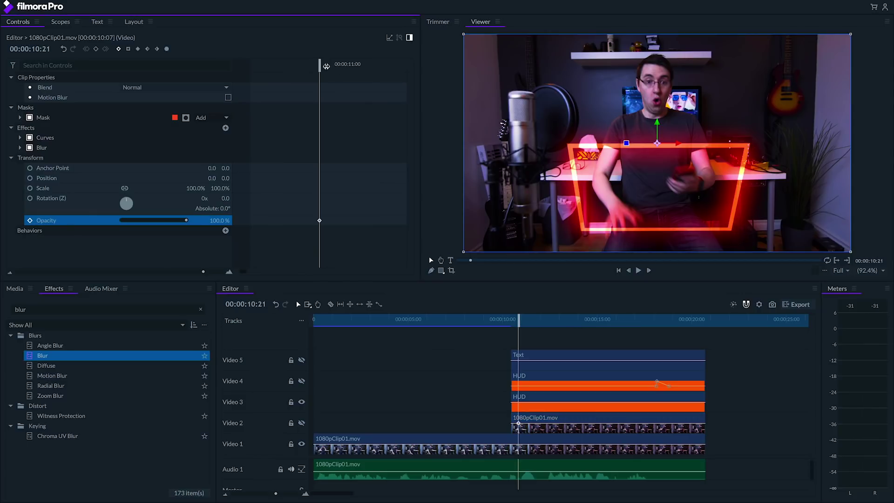
Step: Add opacity keyframes to the Video 2 clip at 00:00:10:22, 10:24, 11:01, 11:02 and 11:03
drag(327, 66, 368, 64)
click(96, 49)
click(96, 49)
click(96, 49)
click(97, 48)
click(96, 49)
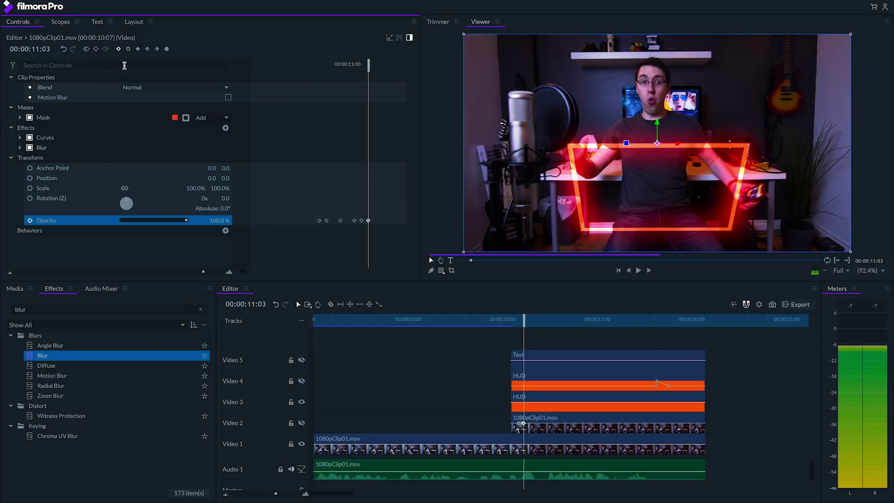
Step: Set the Video 2 clip's opacity to 0% at the 00:00:10:21, 00:00:10:24 and 00:00:11:02 keyframes
click(322, 67)
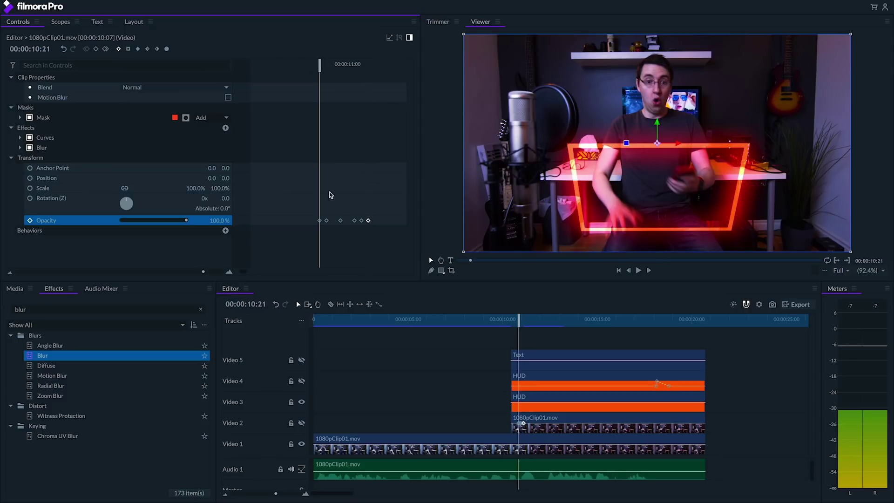
click(320, 220)
drag(186, 220, 121, 221)
drag(321, 61, 341, 63)
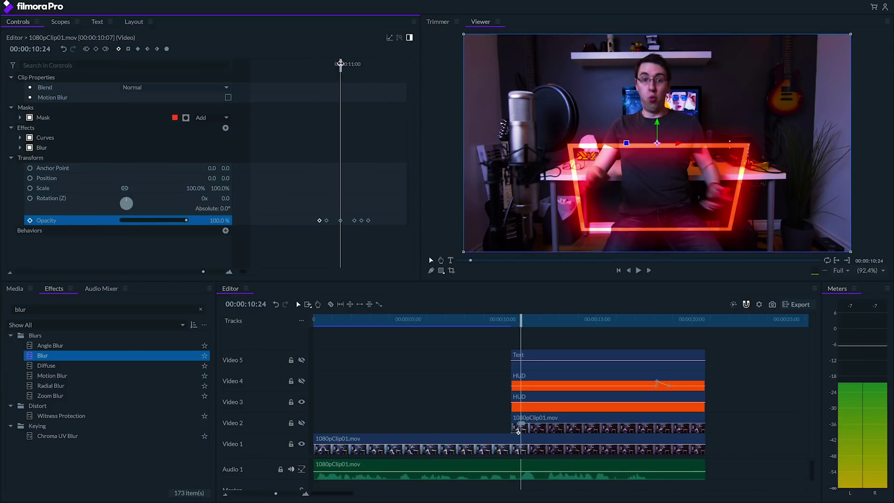
mouse_move(337, 220)
drag(186, 220, 95, 218)
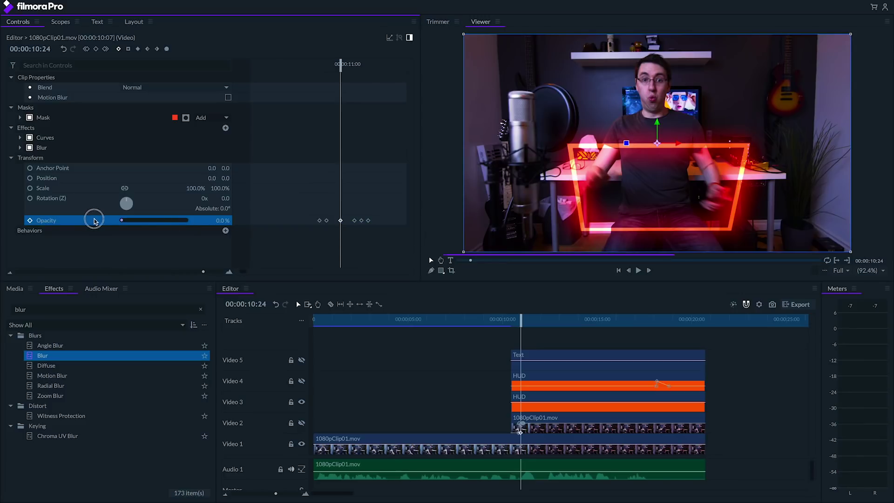
drag(345, 68, 361, 67)
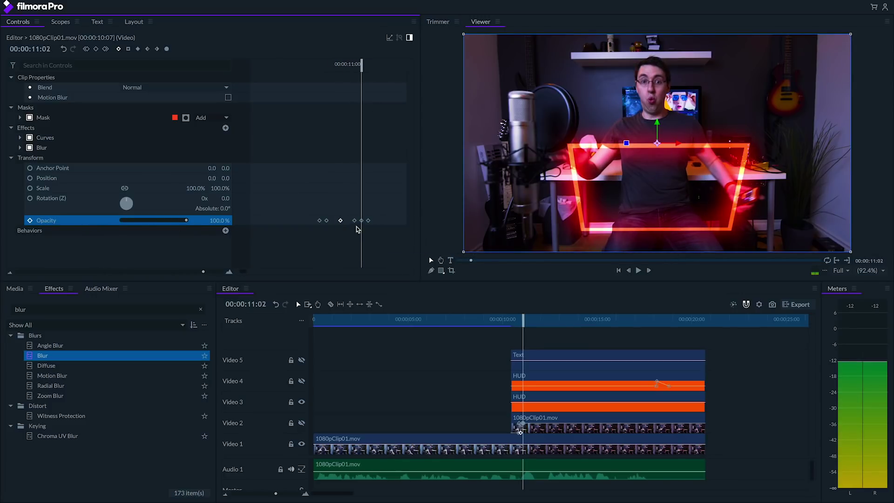
drag(186, 220, 107, 221)
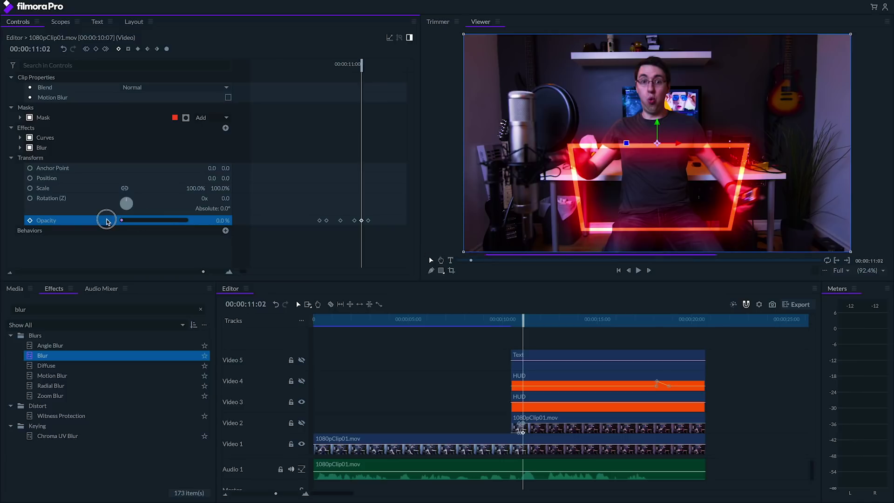
Step: Switch all of the clip's opacity keyframes to constant (hold) interpolation and play back the flicker with the Video 2 track visible
drag(393, 207, 305, 228)
click(129, 49)
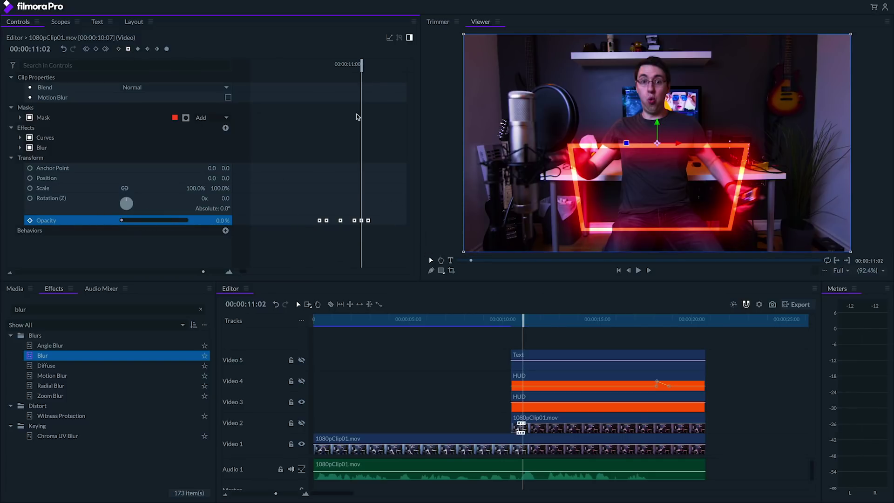
click(302, 423)
key(space)
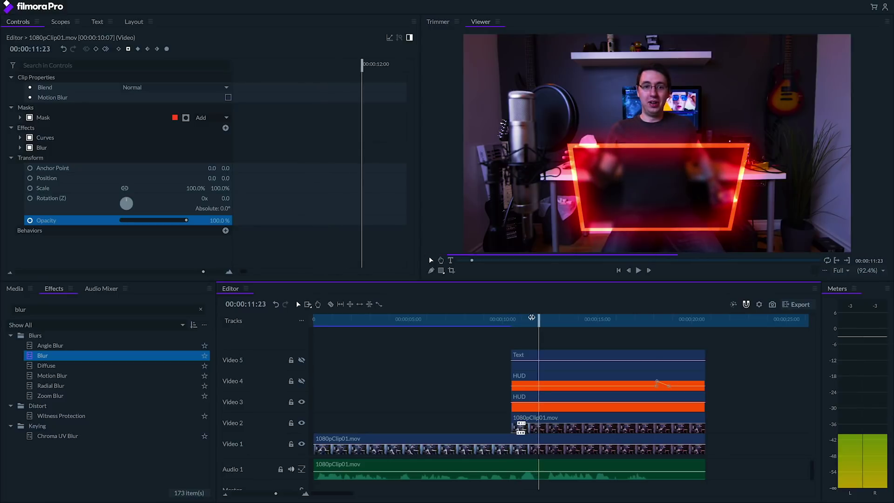
Step: Copy all the opacity keyframes of the Video 2 1080pClip01.mov clip
click(528, 321)
scroll(334, 246, up, 5)
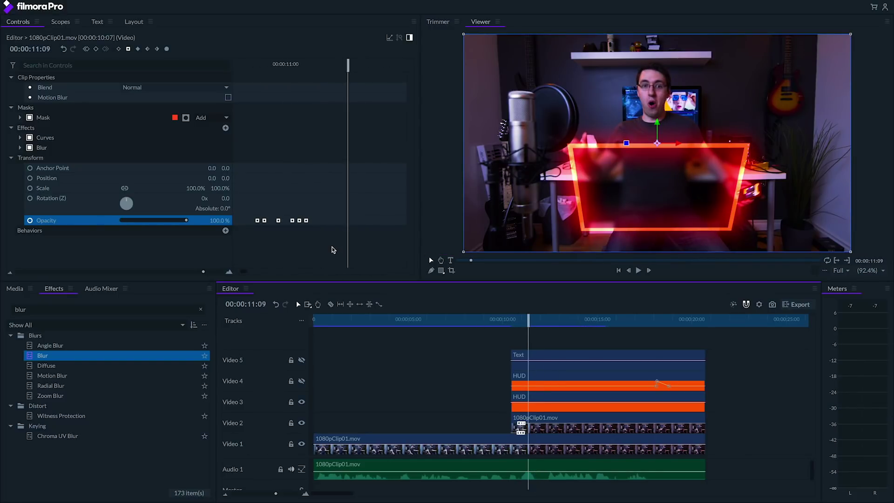
scroll(335, 247, left, 2)
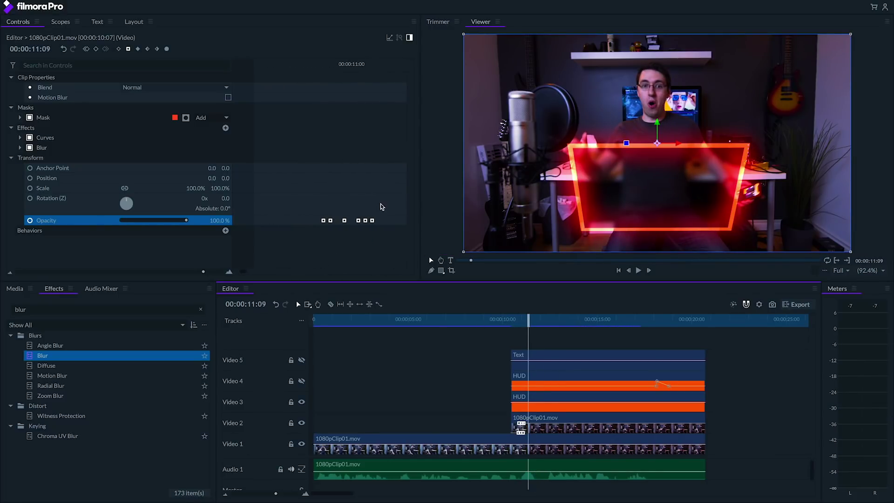
drag(379, 205, 310, 226)
right_click(325, 222)
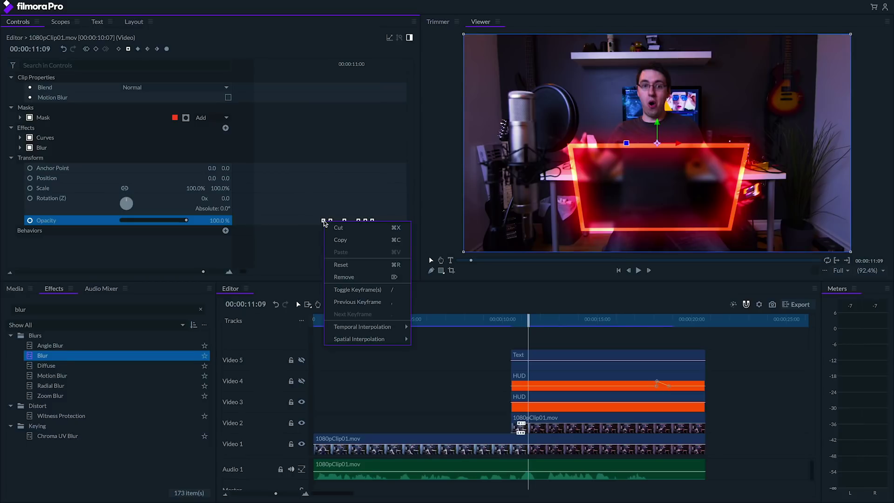
click(339, 240)
Step: Show the Video 5 track and paste the copied keyframes onto the Text clip's Opacity at 00:00:11:07
click(535, 354)
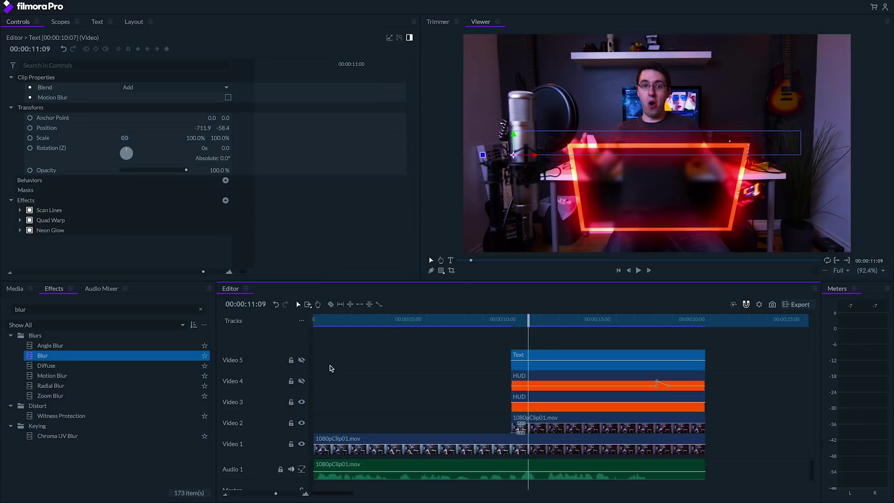
click(301, 361)
drag(527, 319, 527, 320)
click(182, 171)
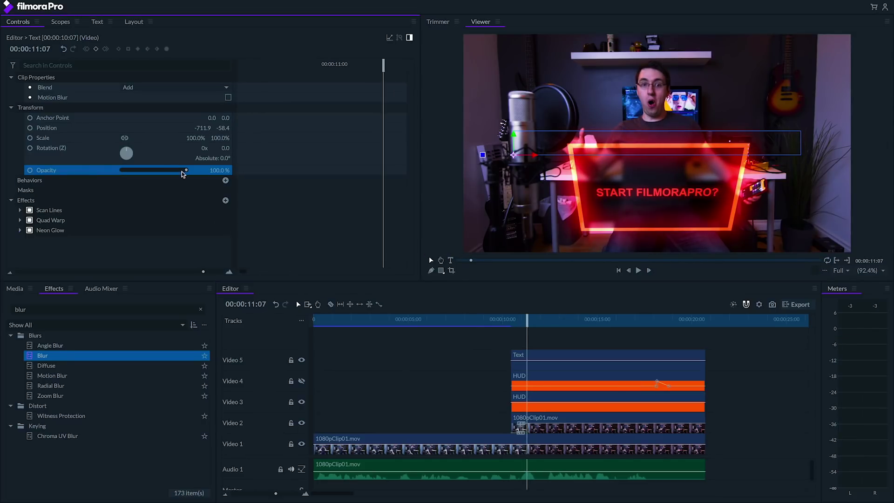
right_click(384, 175)
click(401, 201)
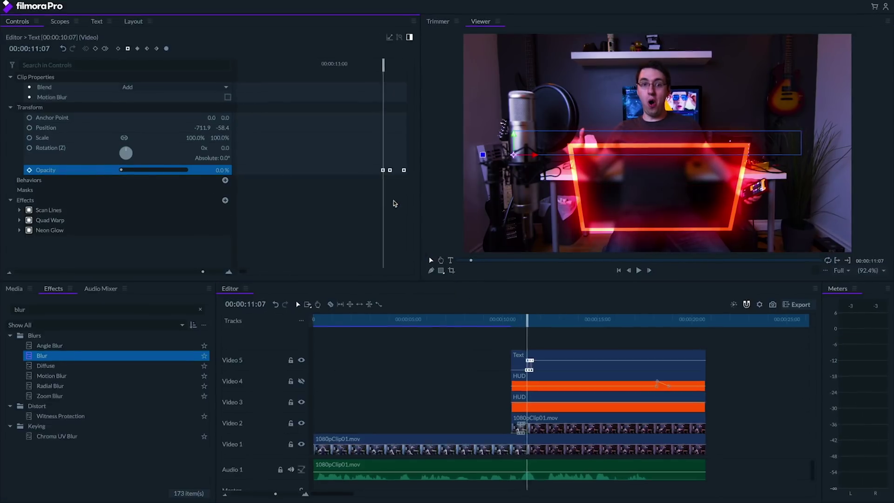